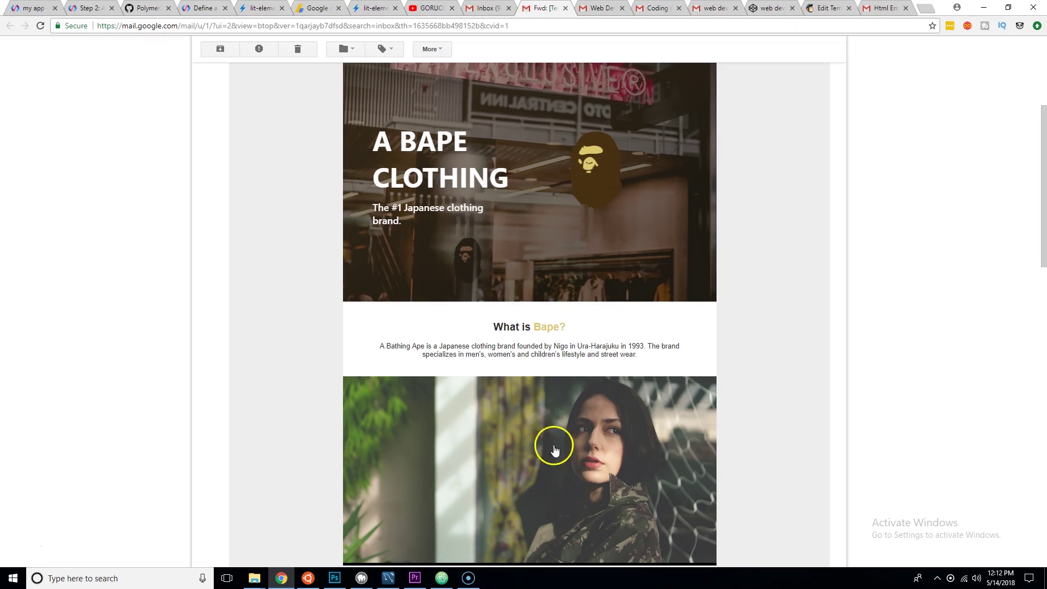
scroll(402, 320, "up", 3)
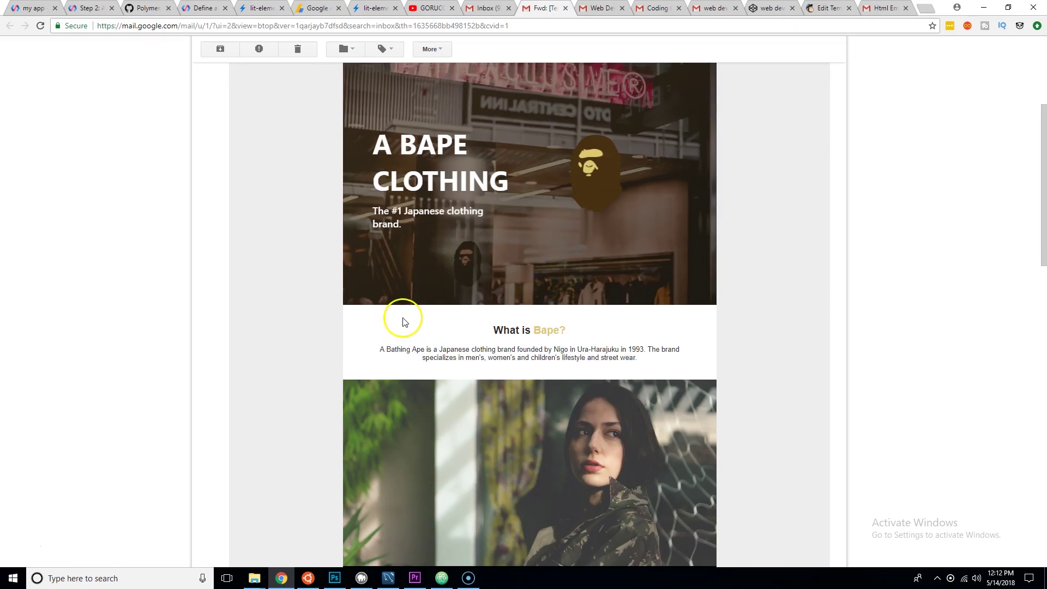
scroll(480, 374, "down", 4)
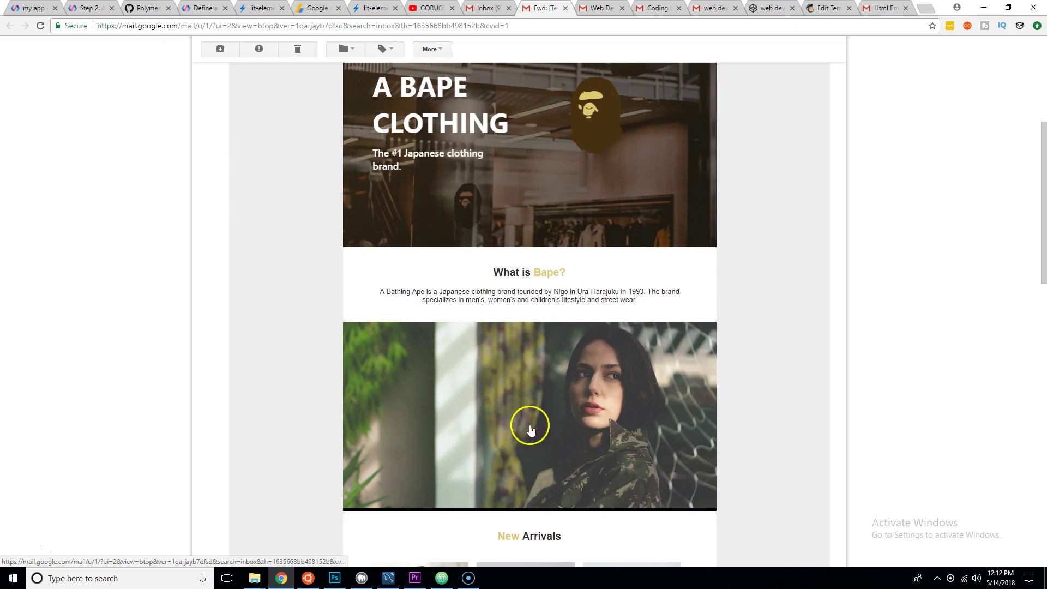
scroll(591, 203, "up", 1)
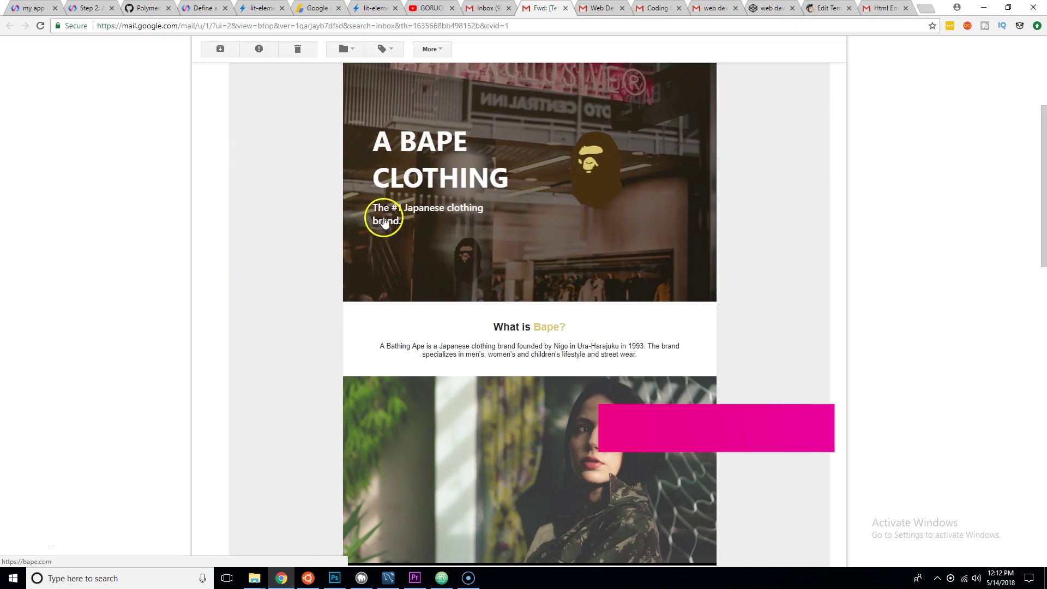
left_click_drag(1042, 202, 1016, 310)
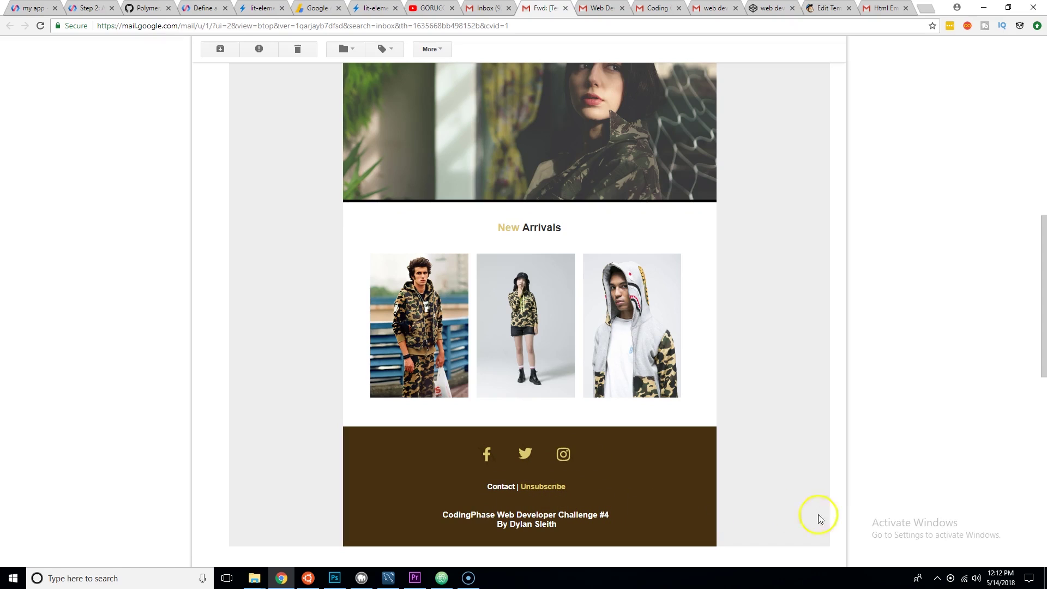
left_click_drag(1041, 361, 1024, 271)
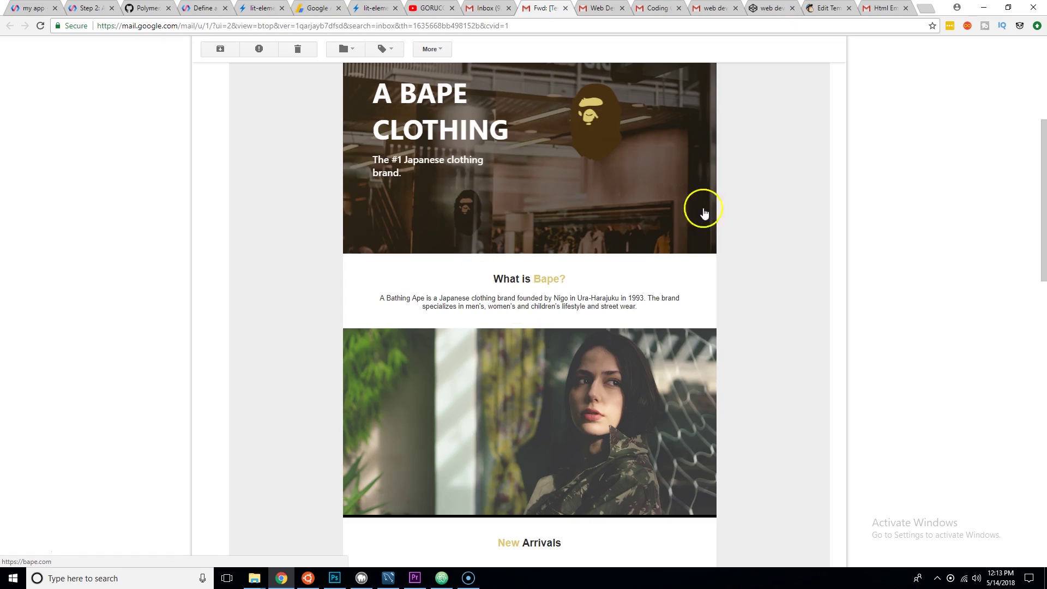
scroll(600, 403, "up", 1)
scroll(599, 419, "down", 4)
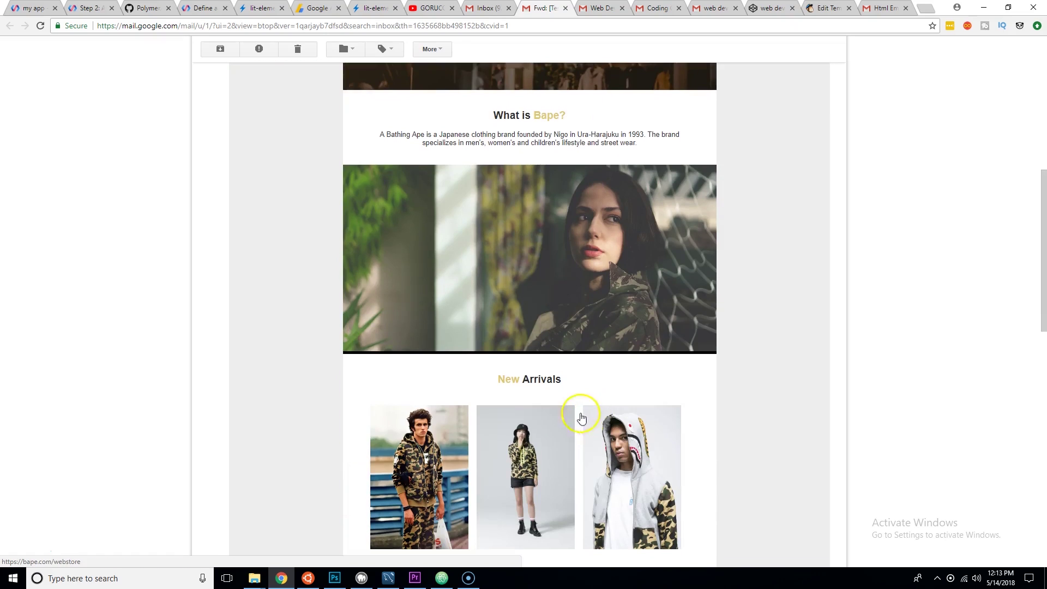
scroll(591, 479, "down", 2)
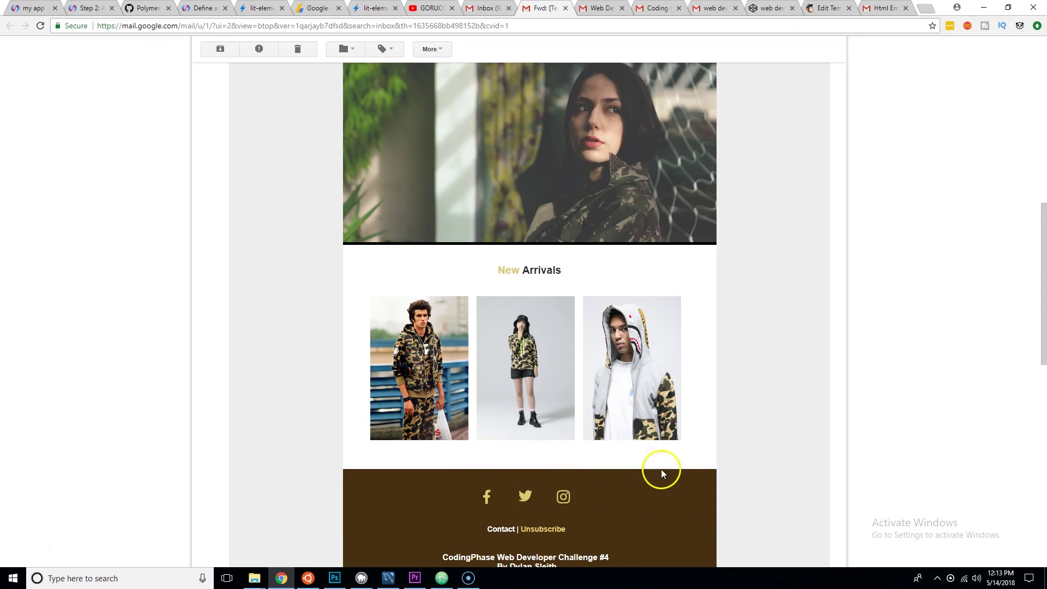
scroll(624, 397, "down", 1)
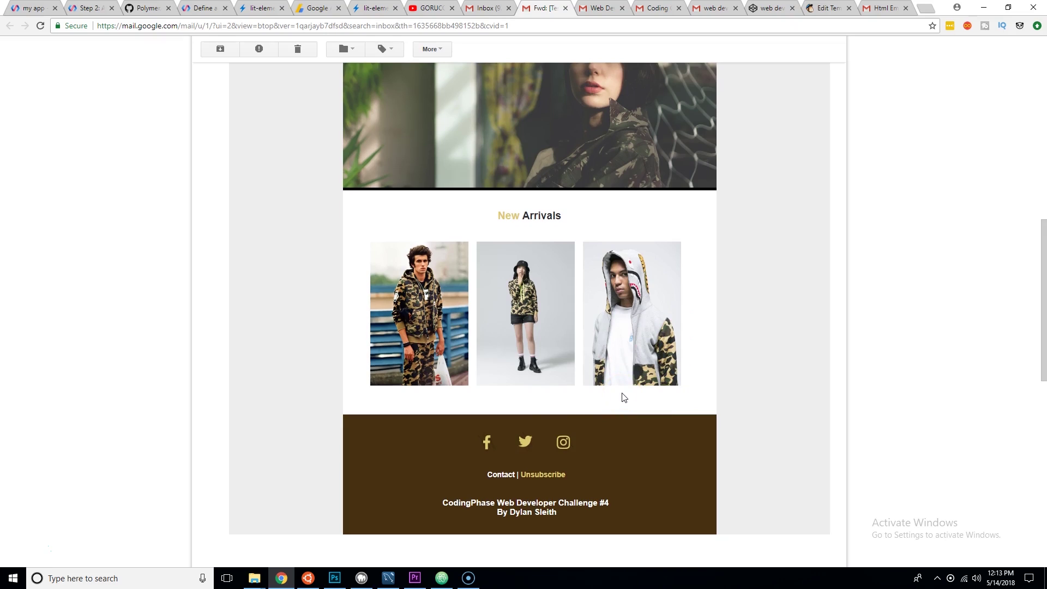
scroll(554, 406, "up", 6)
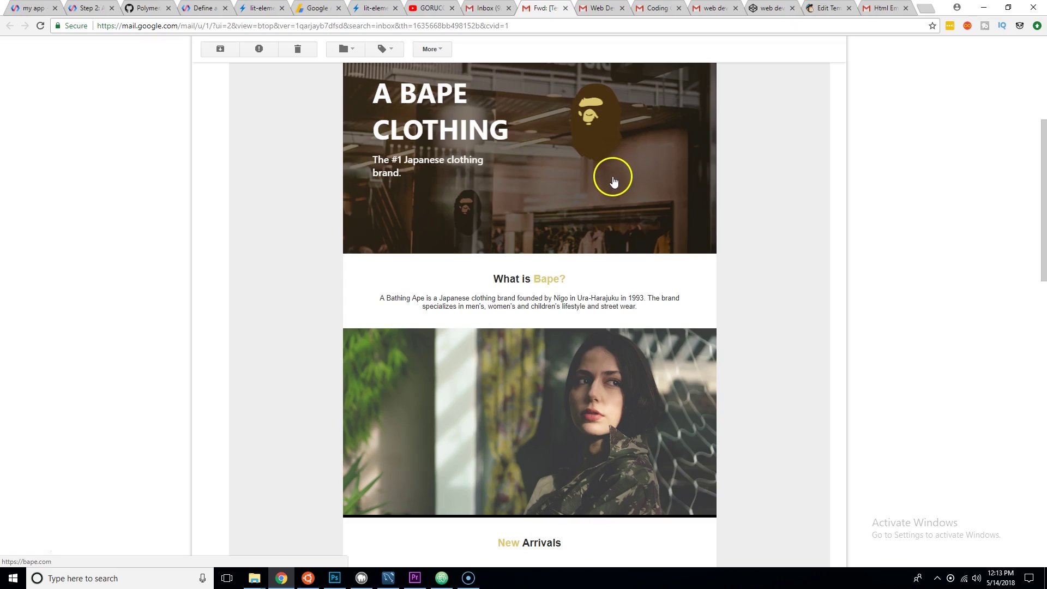
Open the Supreme newsletter submission, scroll through its content, then return to the Primary inbox
left_click(583, 9)
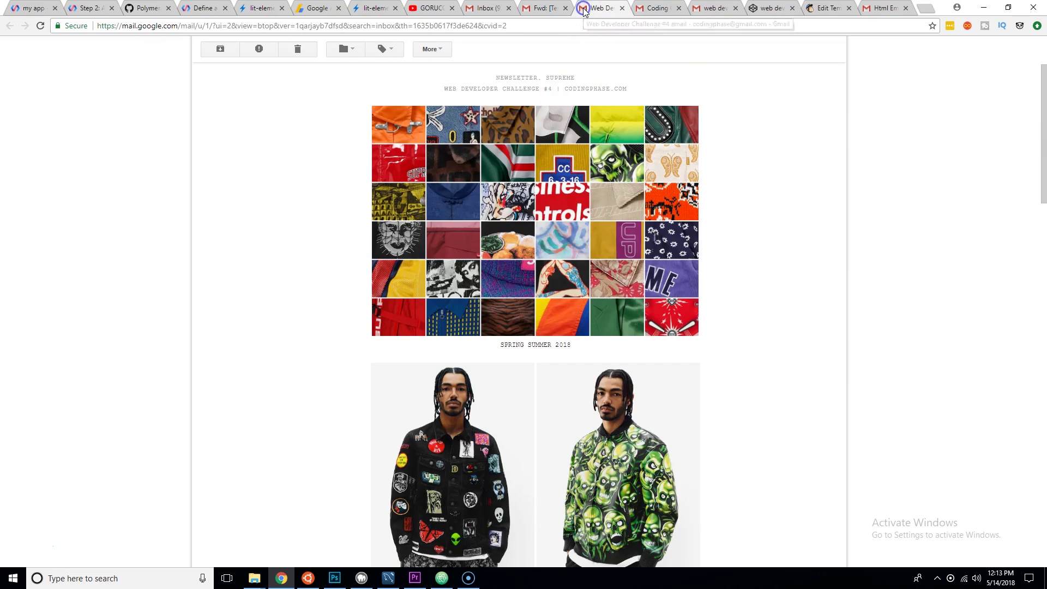
scroll(476, 149, "up", 2)
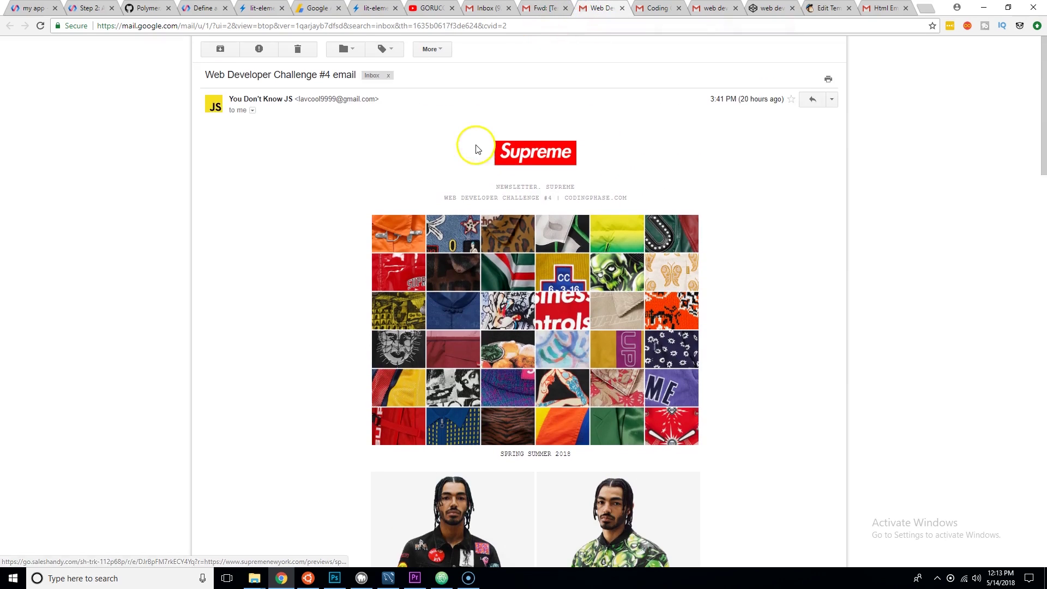
scroll(476, 149, "down", 1)
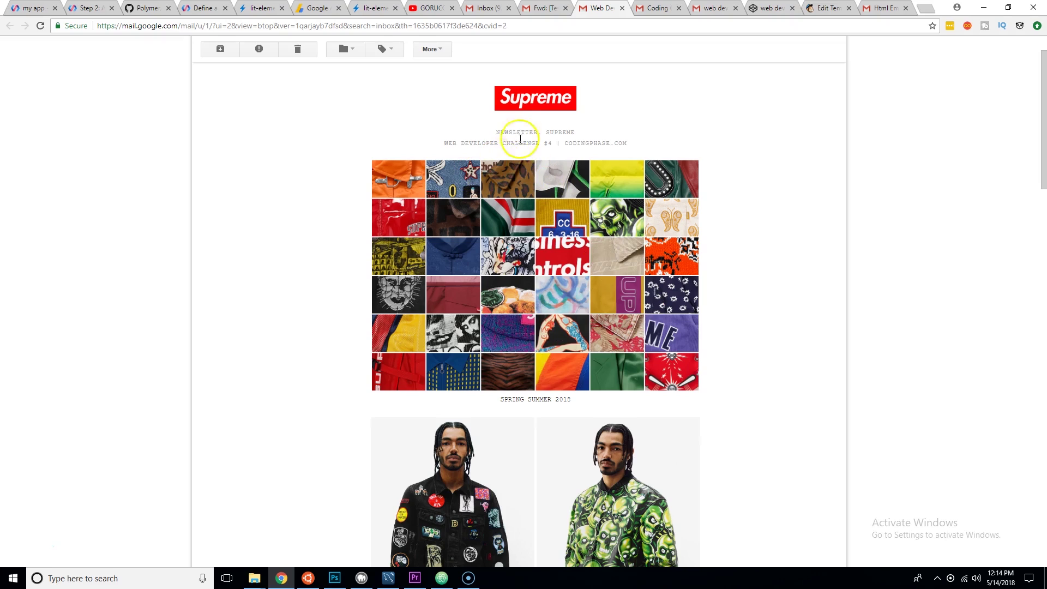
scroll(573, 172, "up", 1)
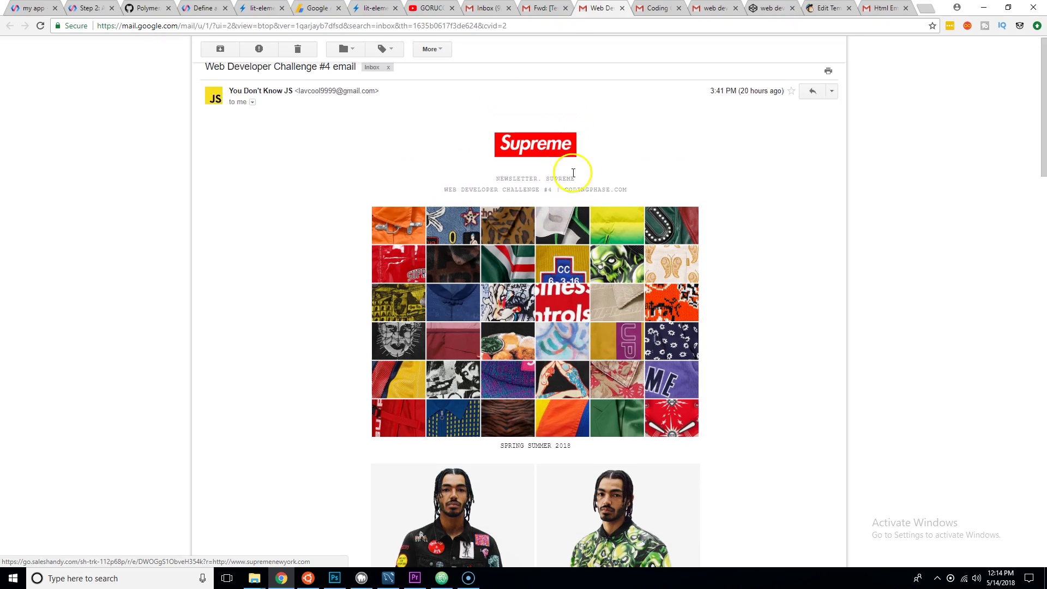
scroll(573, 173, "down", 1)
scroll(523, 329, "down", 2)
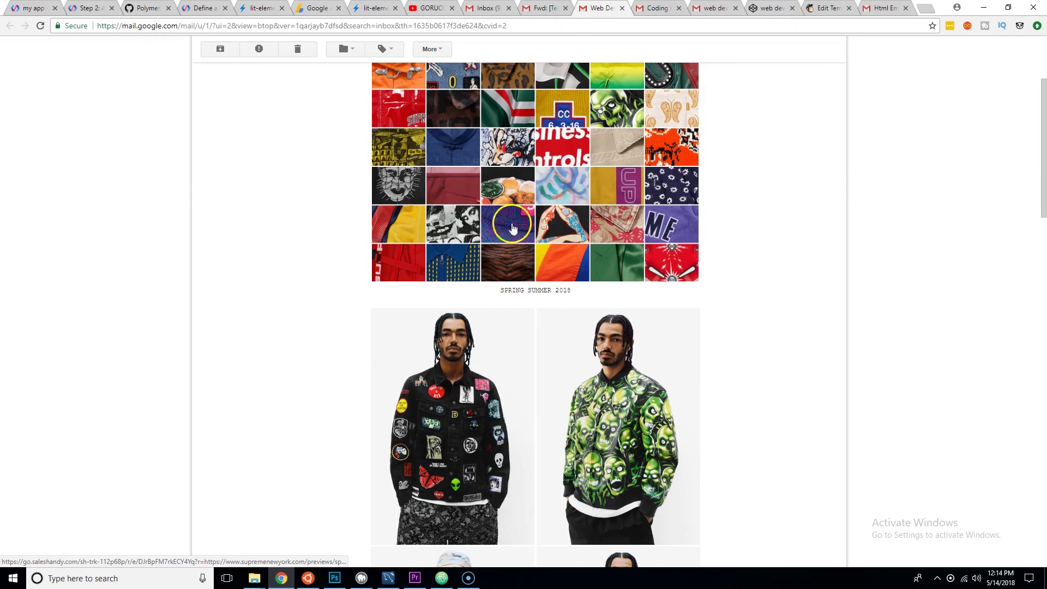
scroll(513, 227, "up", 1)
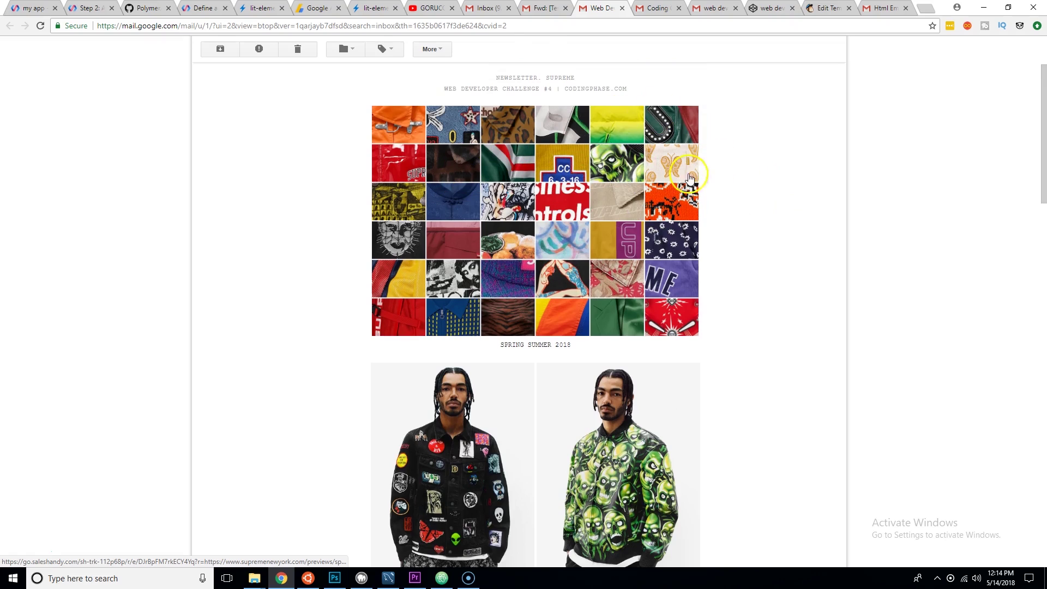
scroll(495, 240, "down", 2)
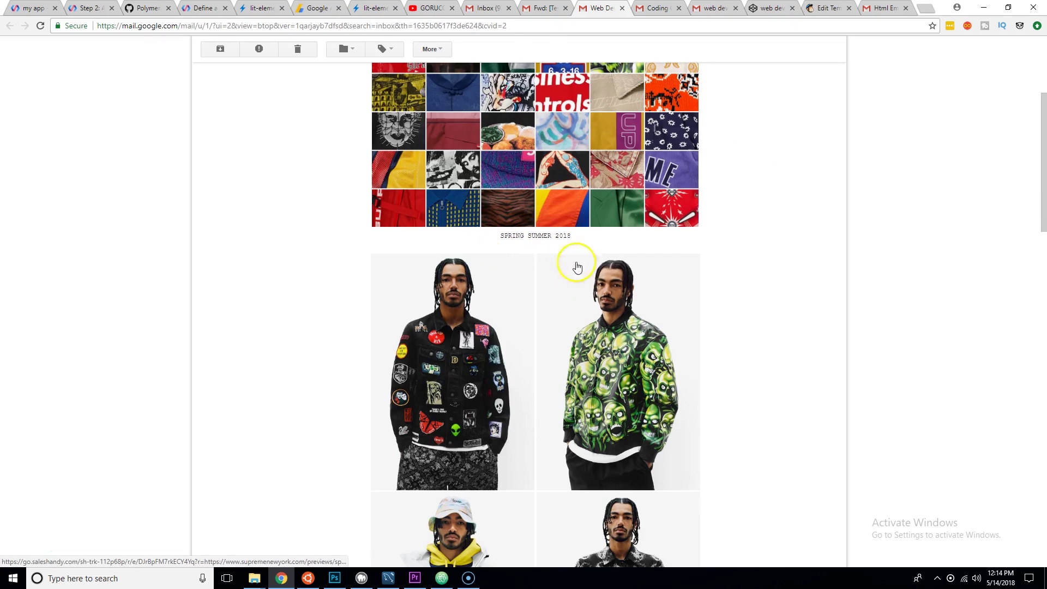
scroll(576, 267, "down", 13)
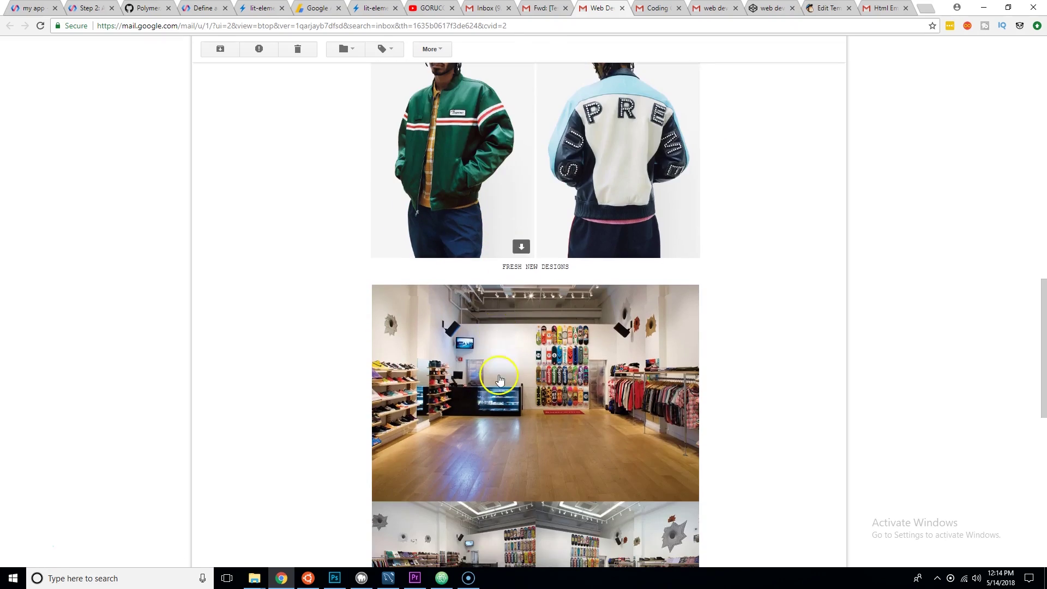
scroll(519, 456, "down", 4)
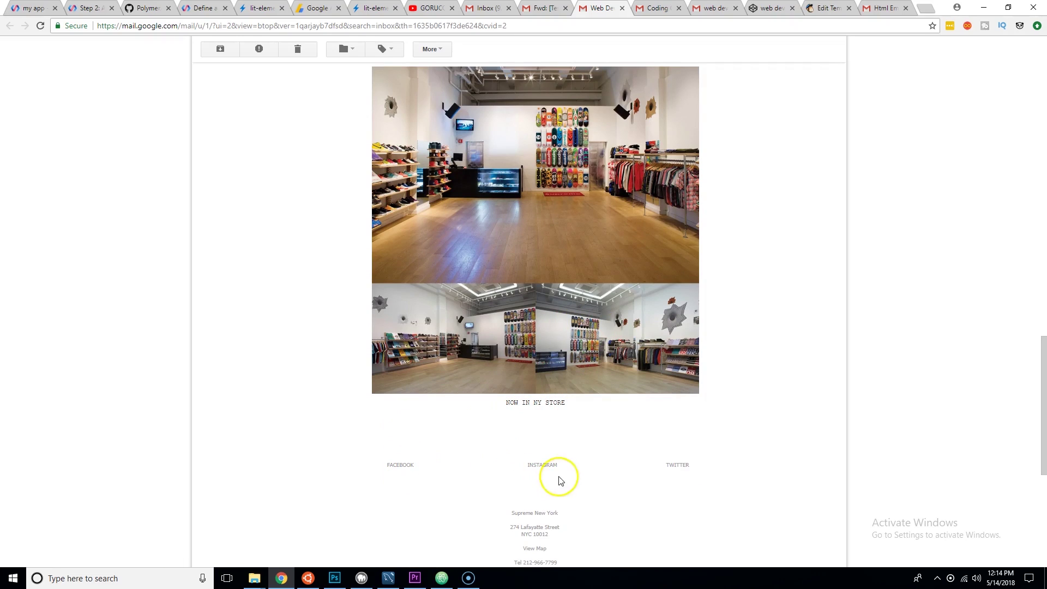
scroll(591, 509, "down", 4)
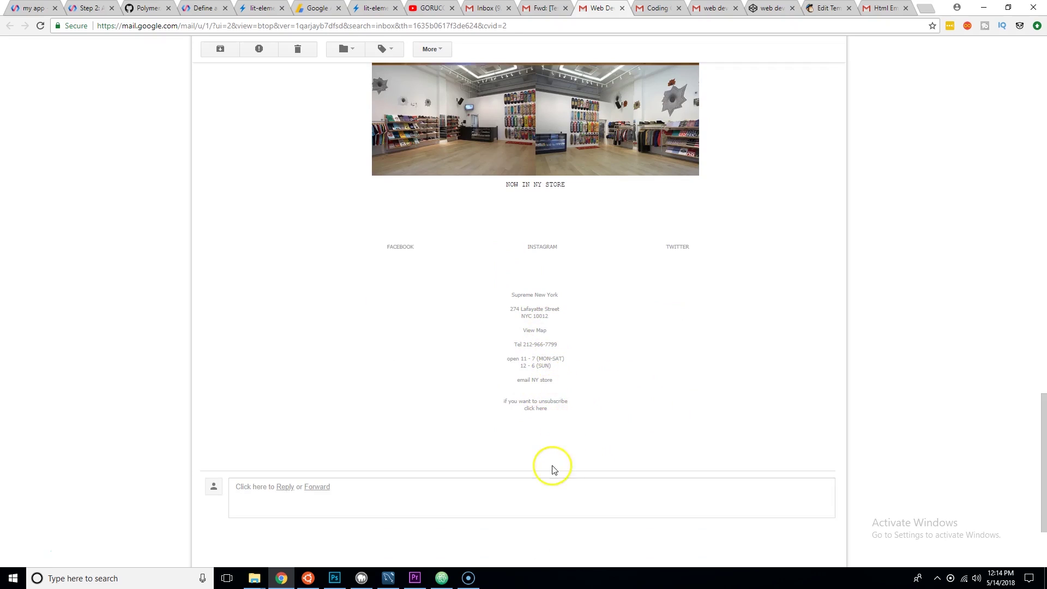
scroll(552, 468, "up", 9)
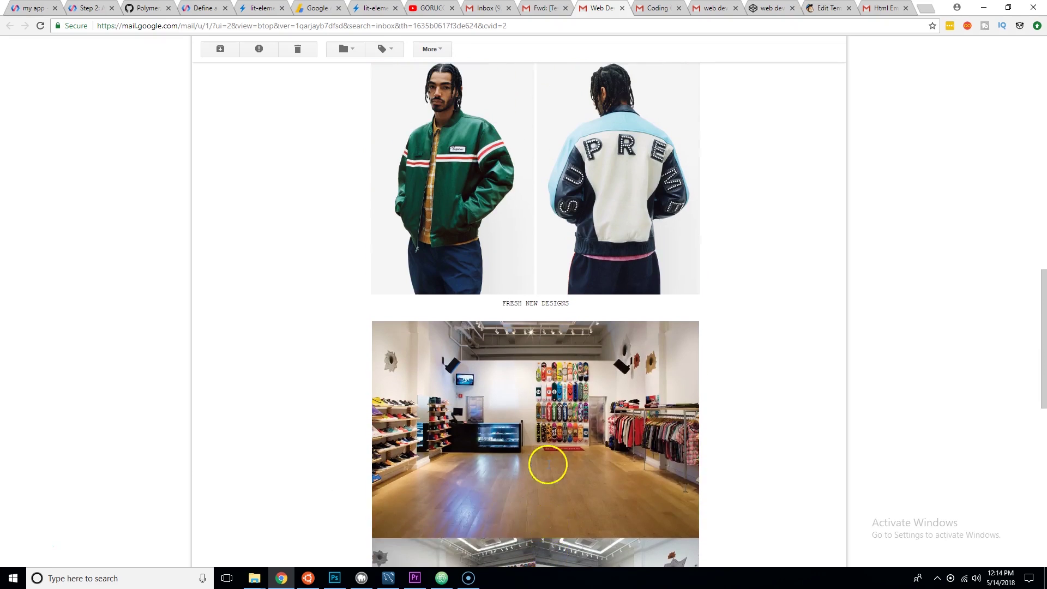
scroll(548, 464, "up", 9)
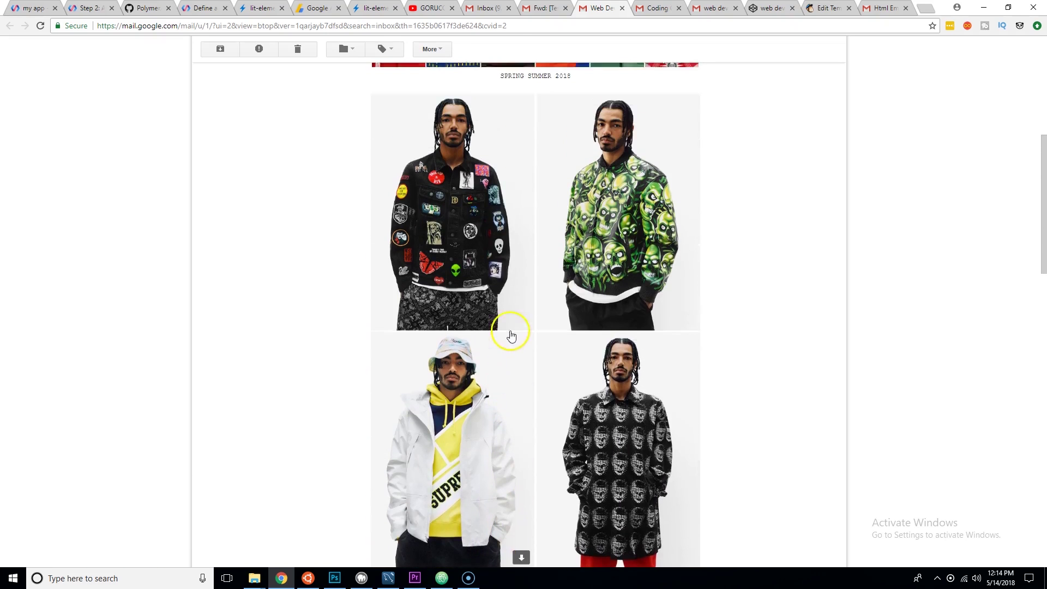
scroll(511, 336, "up", 6)
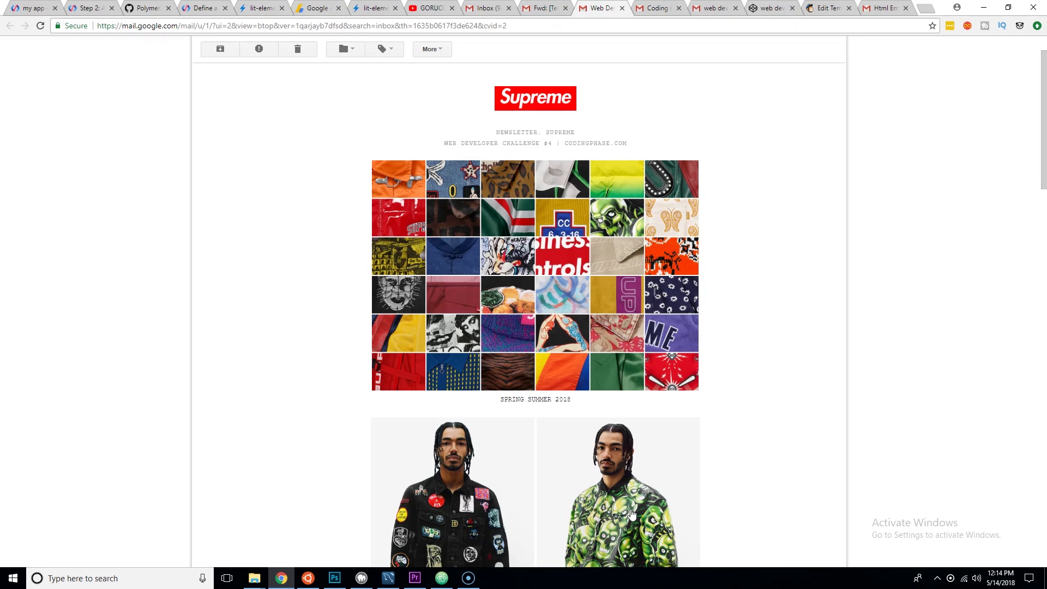
left_click(484, 8)
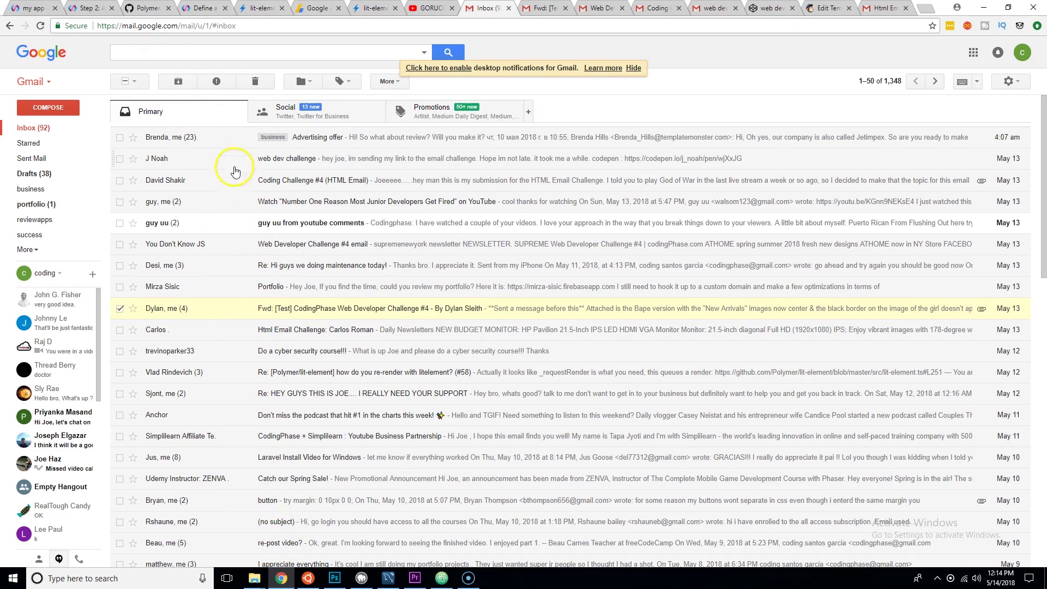
Browse the Social and Promotions inbox categories, scrolling through each email list
left_click(308, 111)
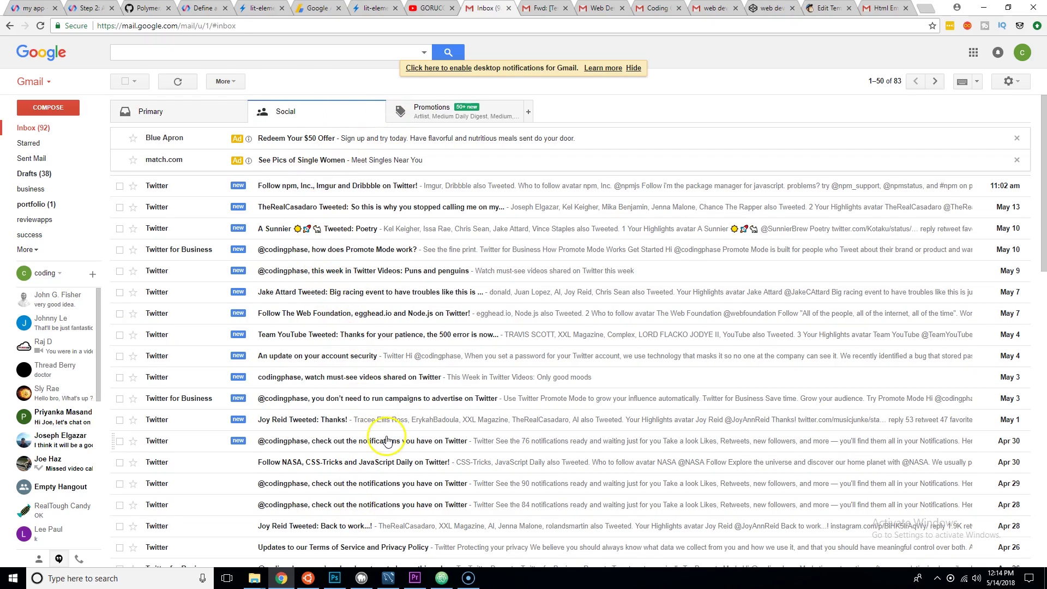
scroll(385, 439, "down", 4)
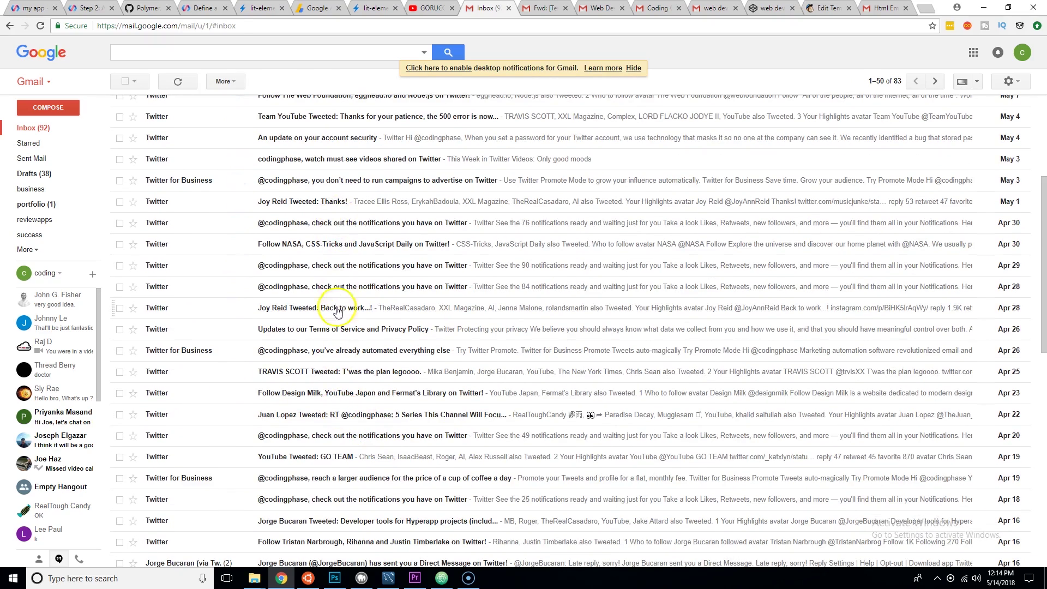
scroll(327, 305, "up", 4)
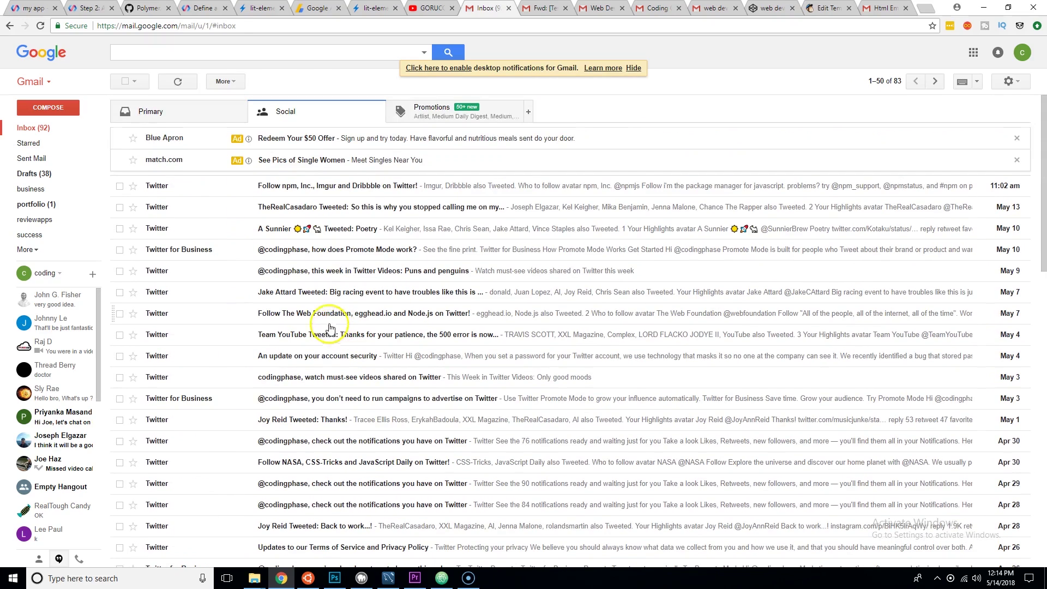
left_click(464, 118)
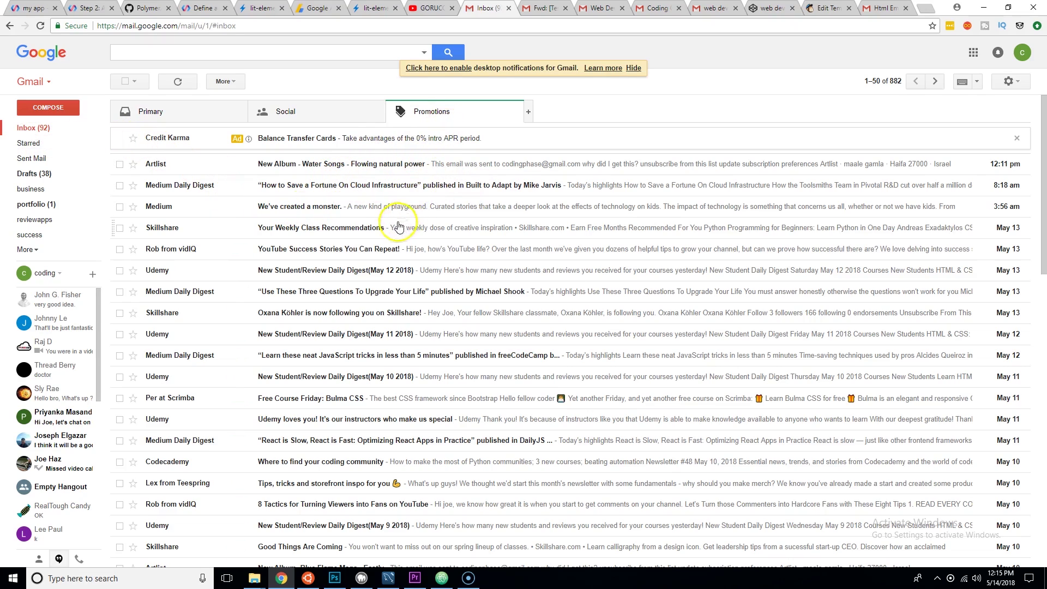
scroll(383, 235, "down", 2)
scroll(383, 236, "down", 6)
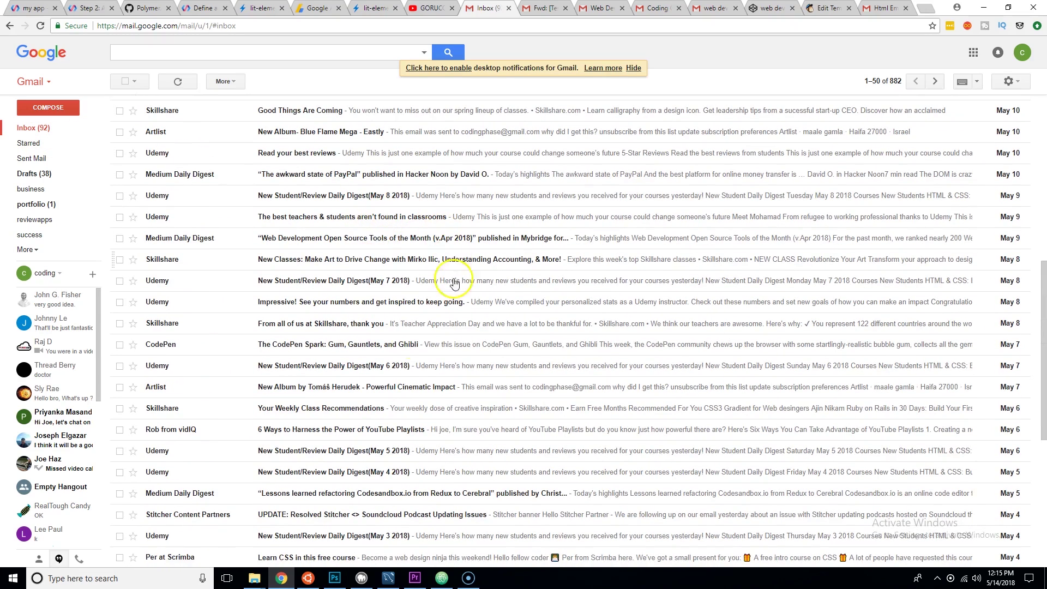
scroll(299, 339, "up", 8)
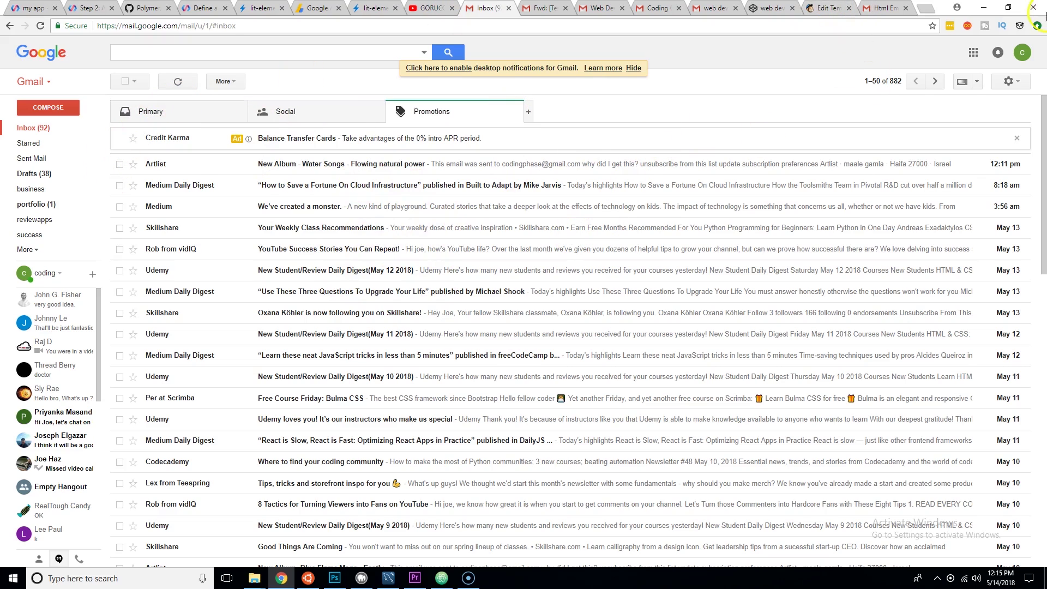
Scroll through the rest of the Supreme newsletter, then bring up the God of War submission
left_click(599, 7)
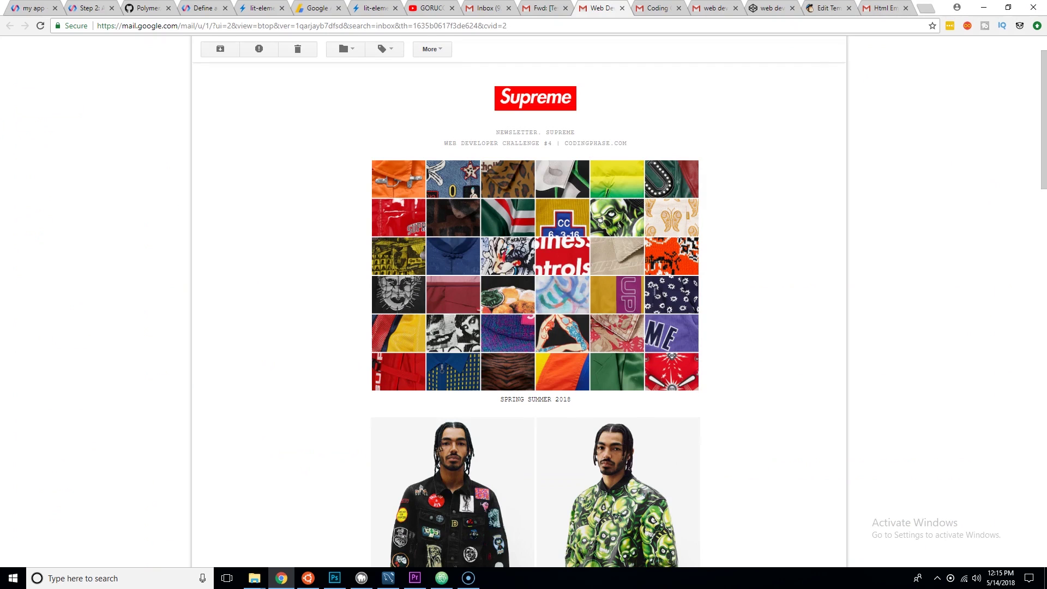
scroll(540, 343, "down", 1)
scroll(554, 275, "down", 2)
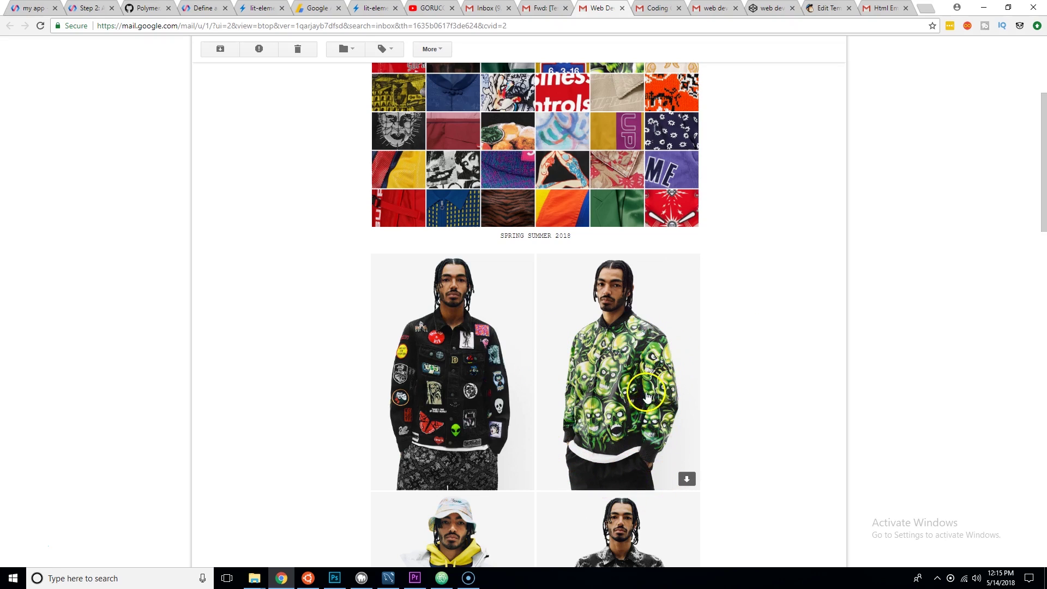
scroll(602, 463, "down", 4)
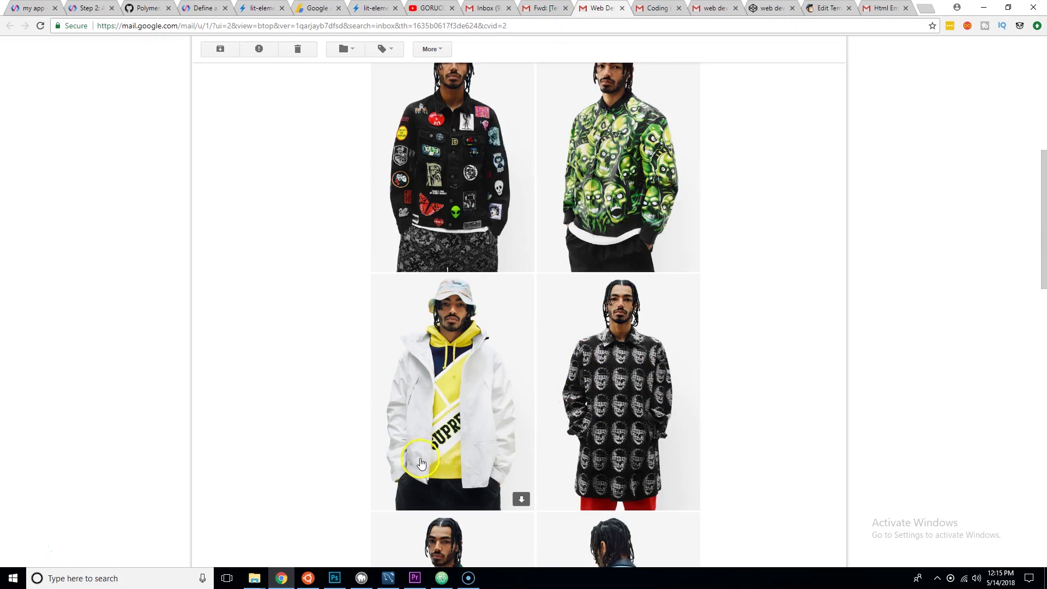
scroll(514, 491, "down", 2)
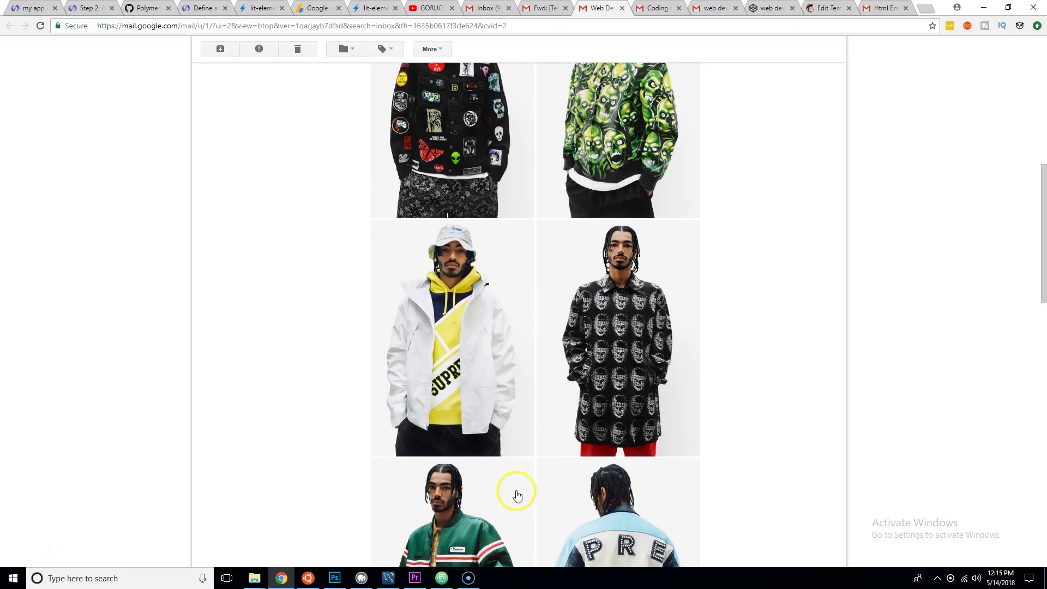
scroll(555, 461, "down", 2)
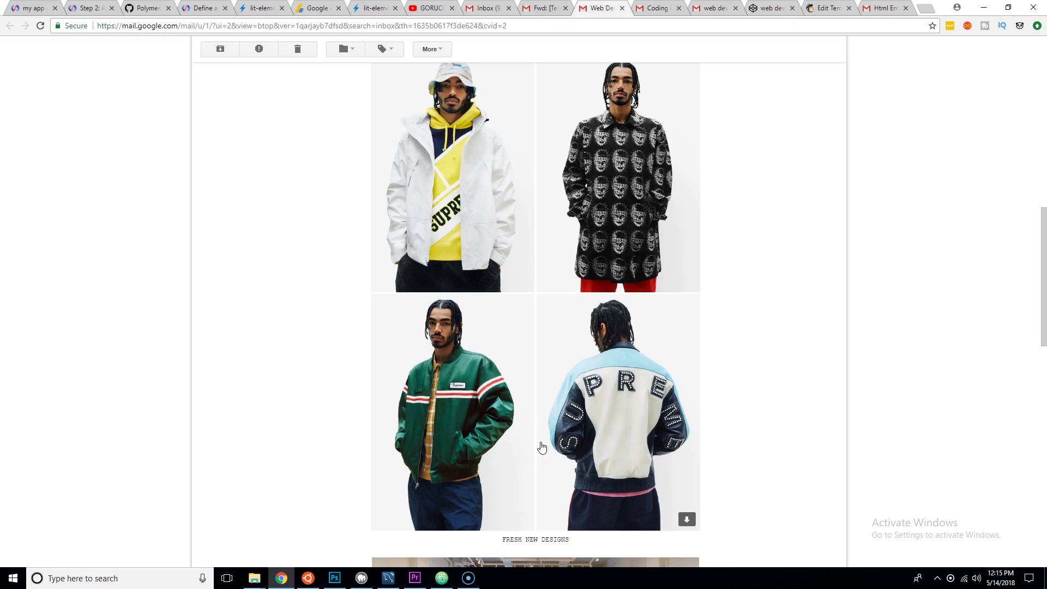
scroll(477, 327, "down", 3)
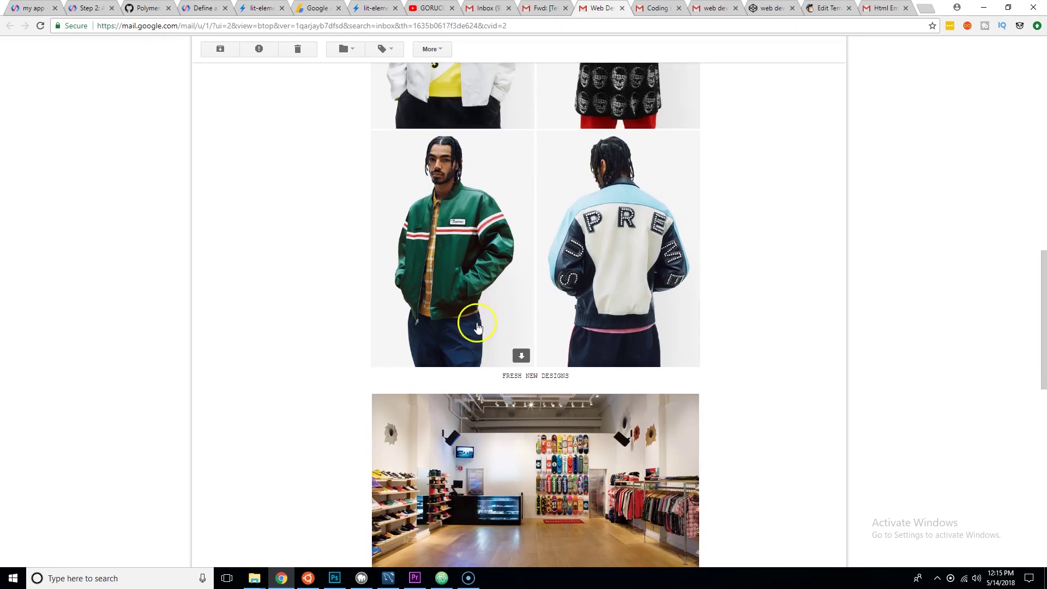
scroll(477, 326, "down", 5)
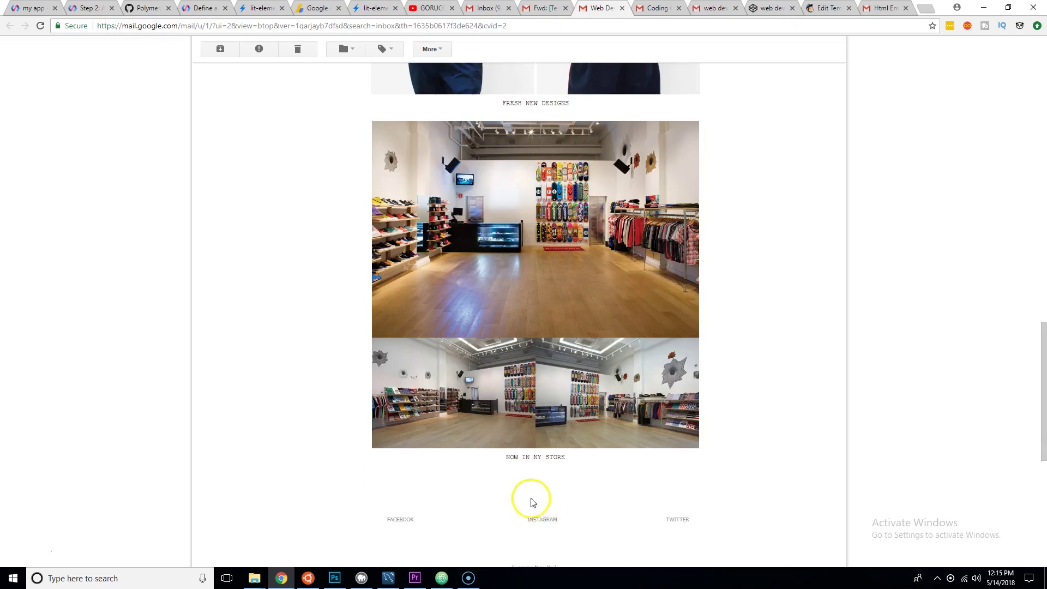
scroll(533, 245, "up", 9)
scroll(662, 265, "up", 3)
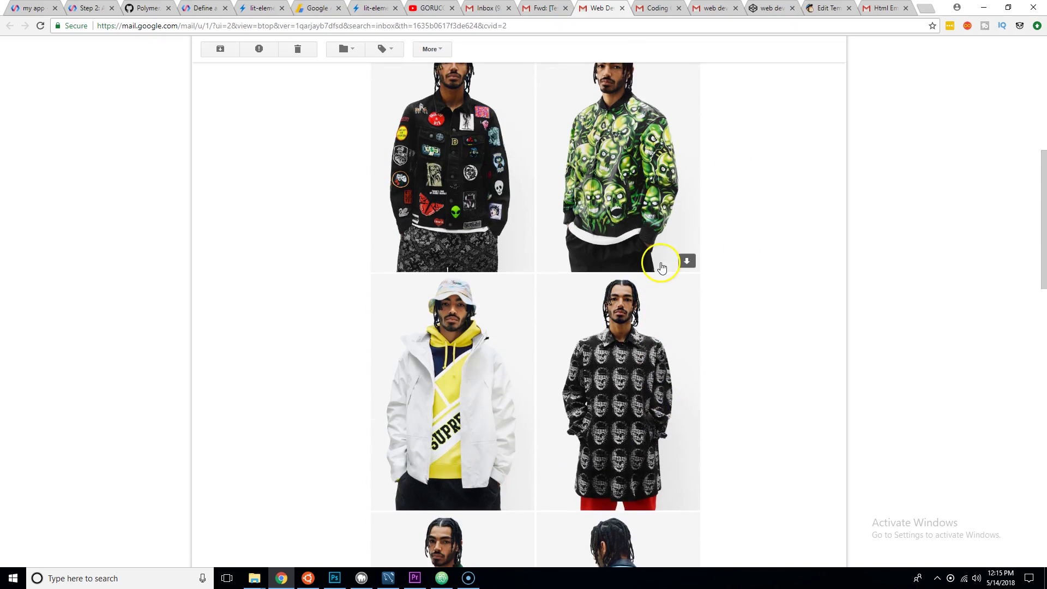
left_click(661, 6)
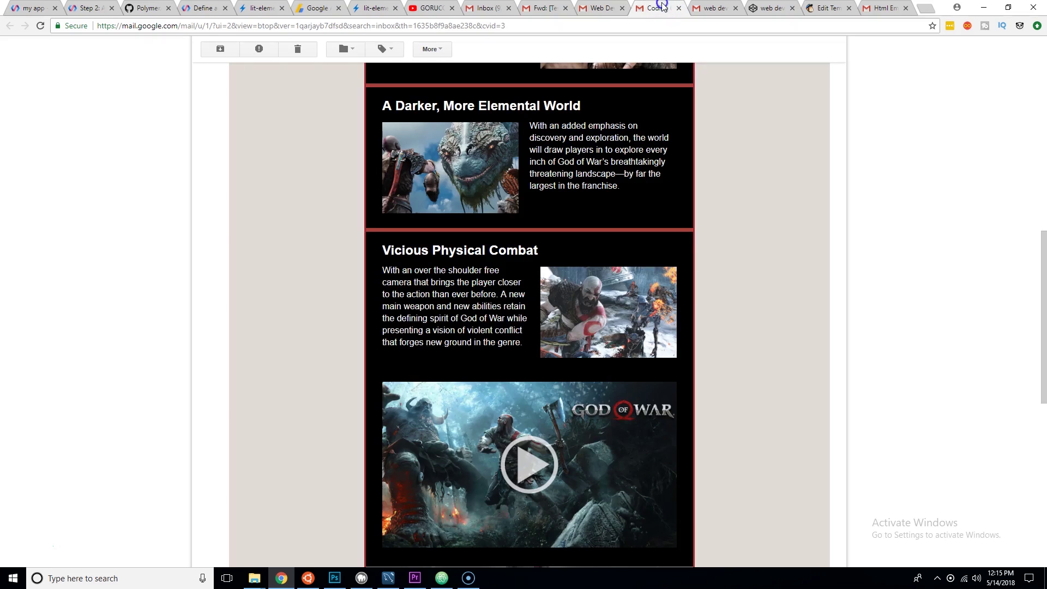
scroll(675, 179, "up", 7)
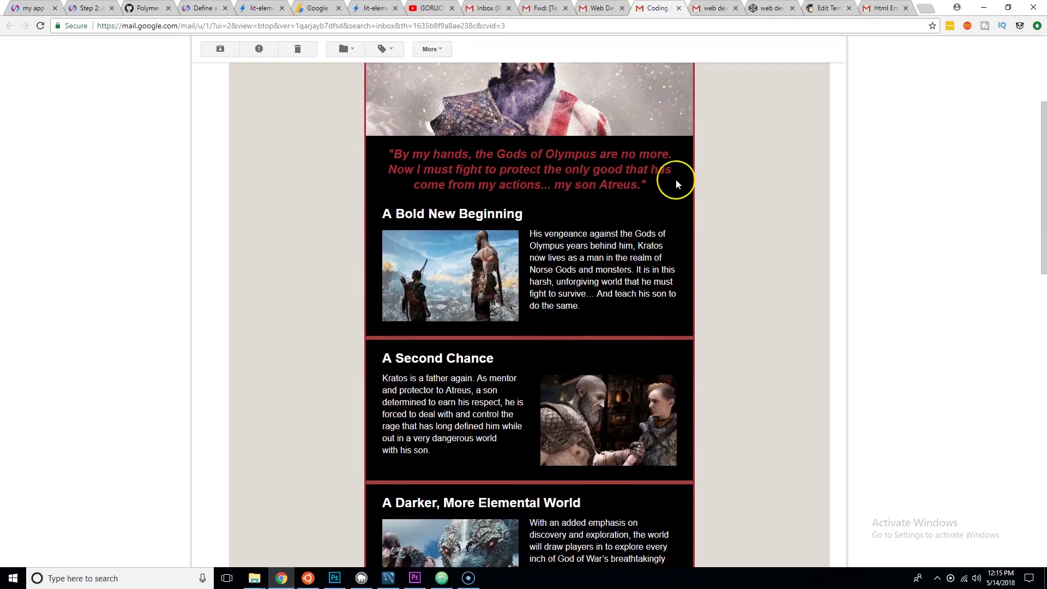
scroll(676, 184, "up", 4)
scroll(676, 184, "down", 2)
scroll(675, 184, "up", 2)
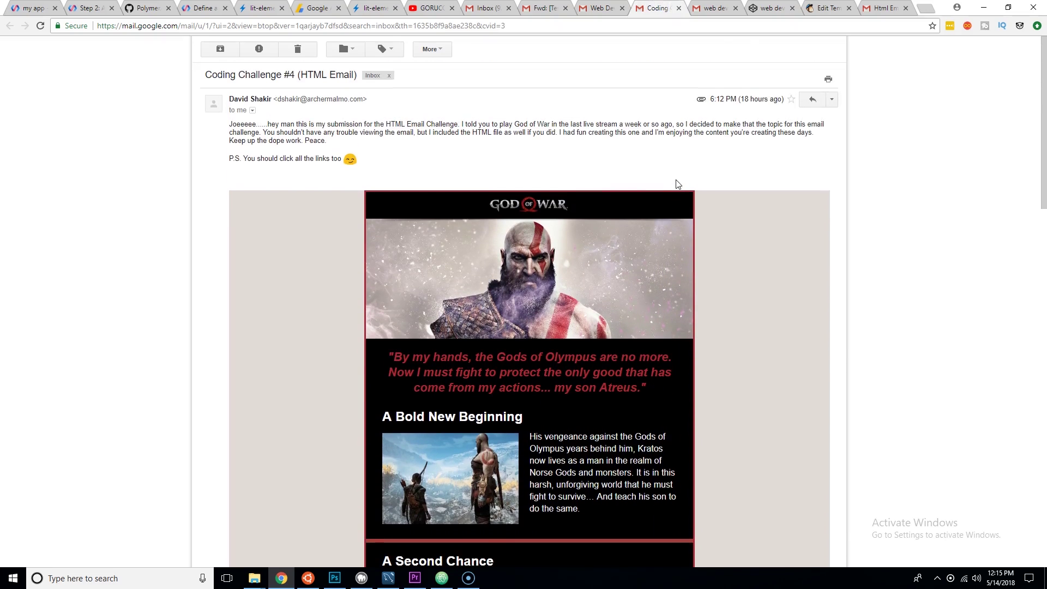
scroll(675, 180, "down", 2)
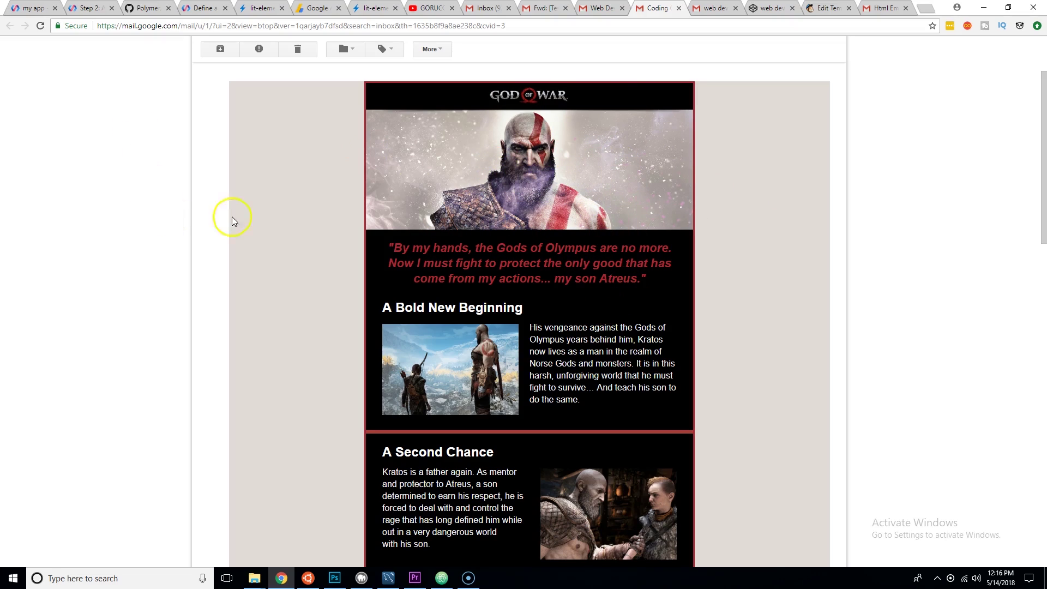
scroll(605, 163, "down", 3)
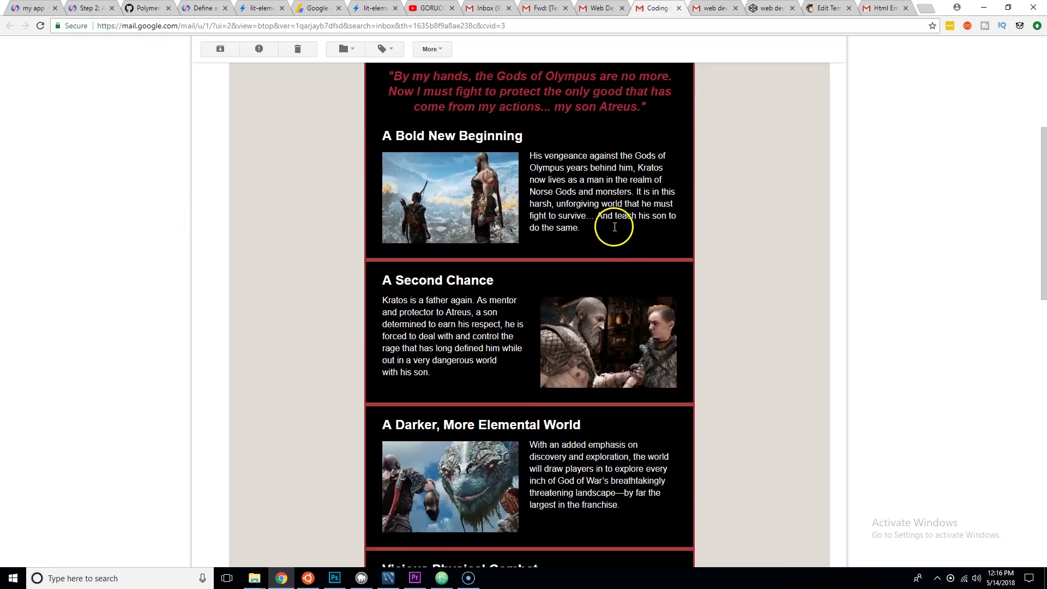
scroll(615, 226, "down", 10)
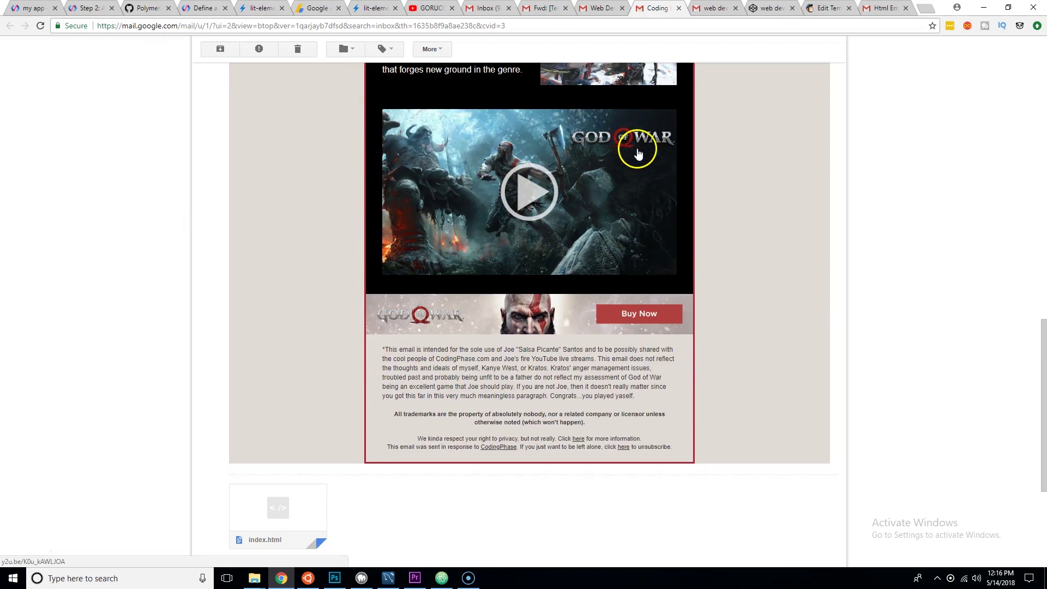
scroll(638, 153, "up", 8)
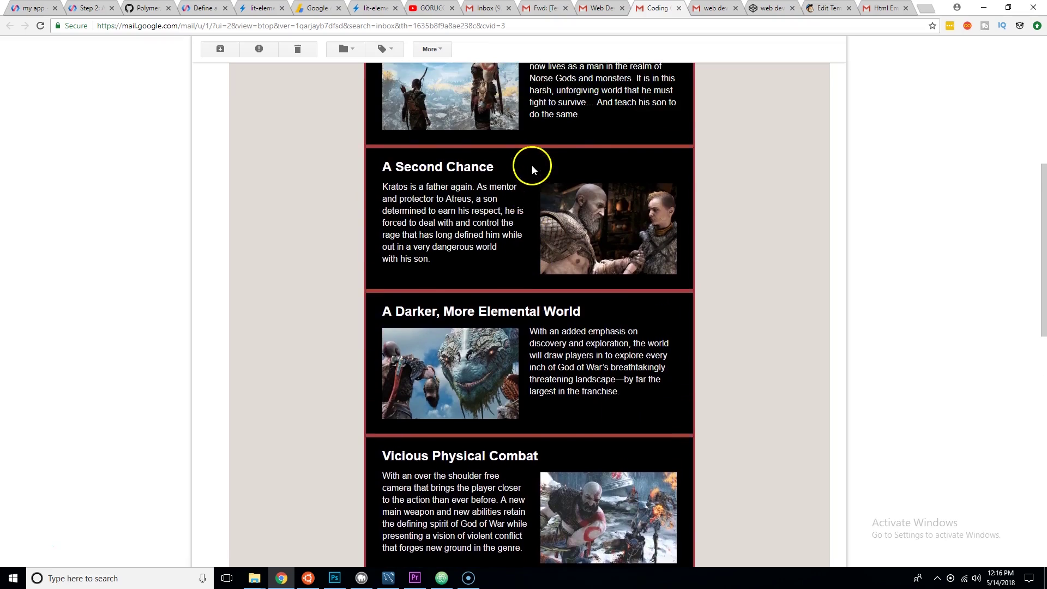
scroll(532, 166, "up", 2)
scroll(562, 224, "up", 1)
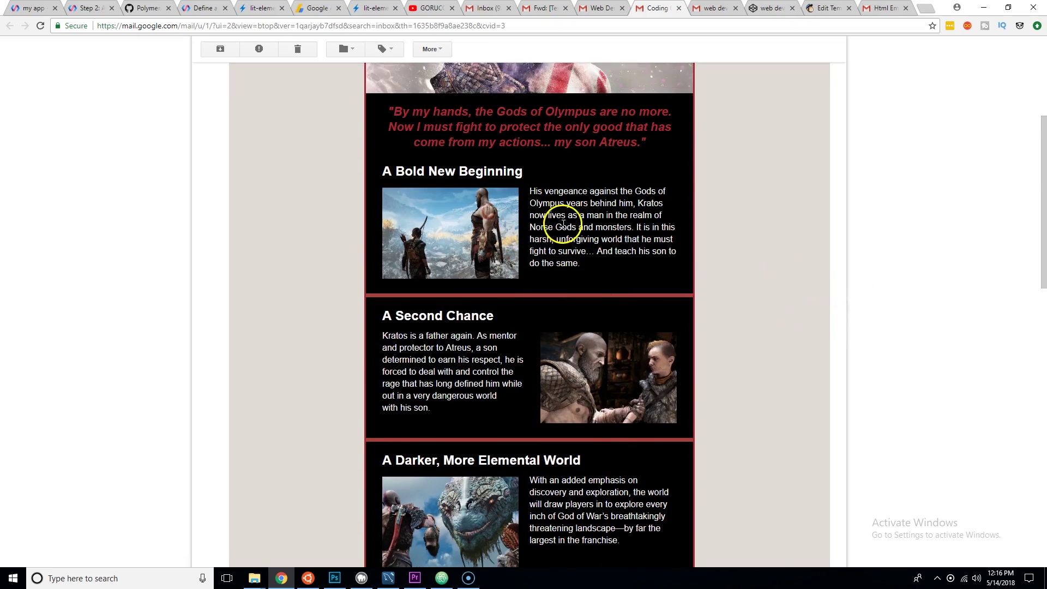
scroll(563, 226, "up", 2)
scroll(560, 236, "down", 1)
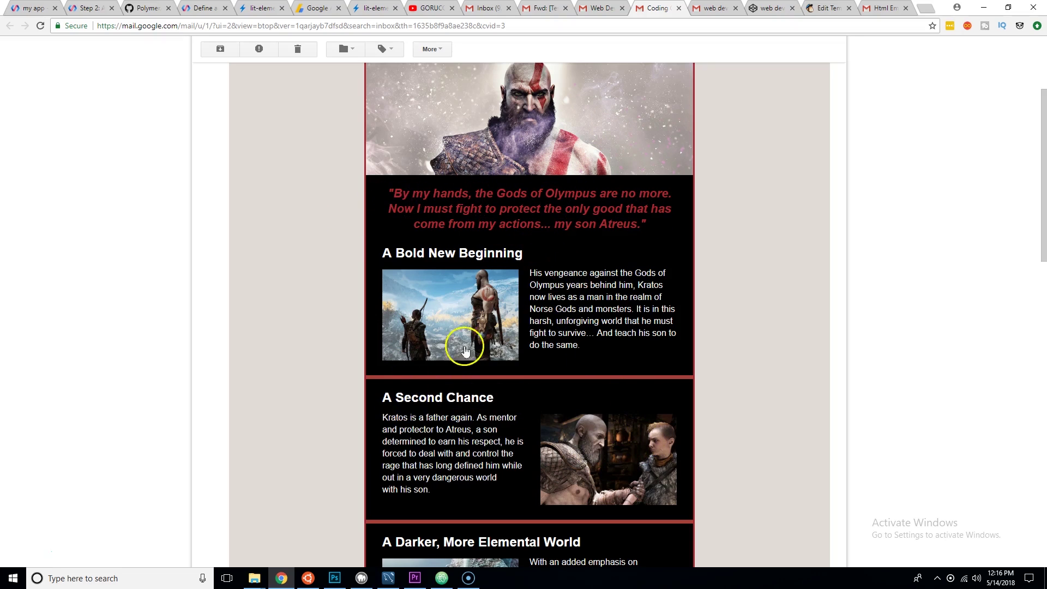
scroll(468, 333, "up", 1)
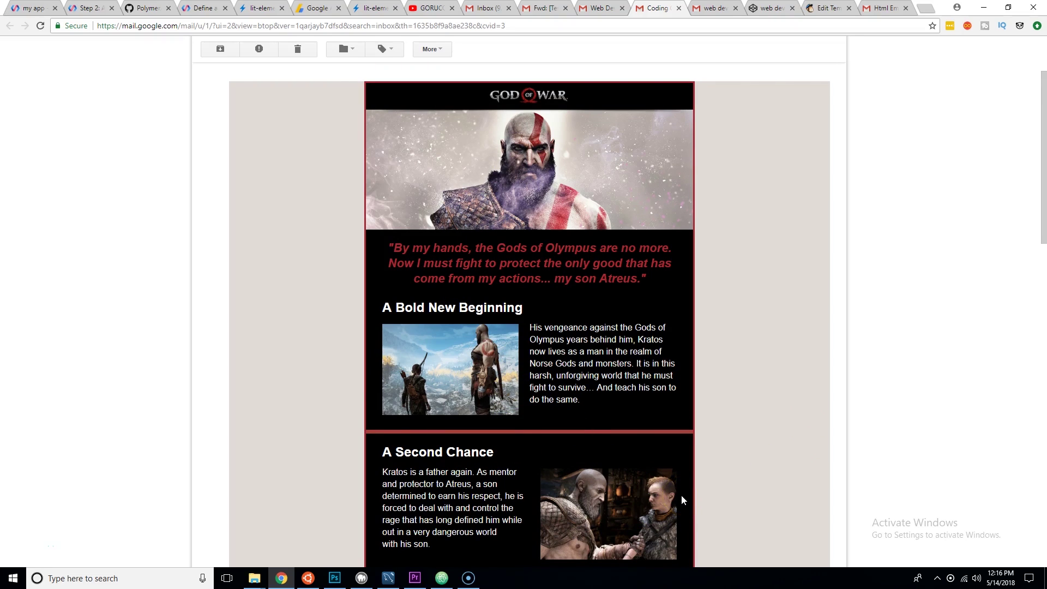
scroll(337, 307, "up", 2)
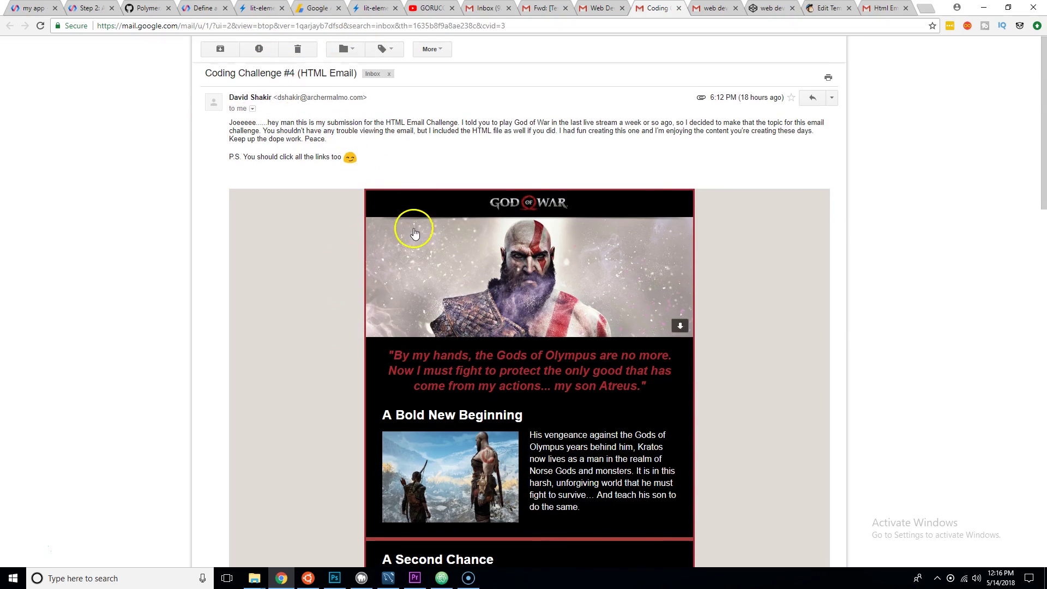
scroll(410, 228, "down", 12)
scroll(567, 166, "down", 5)
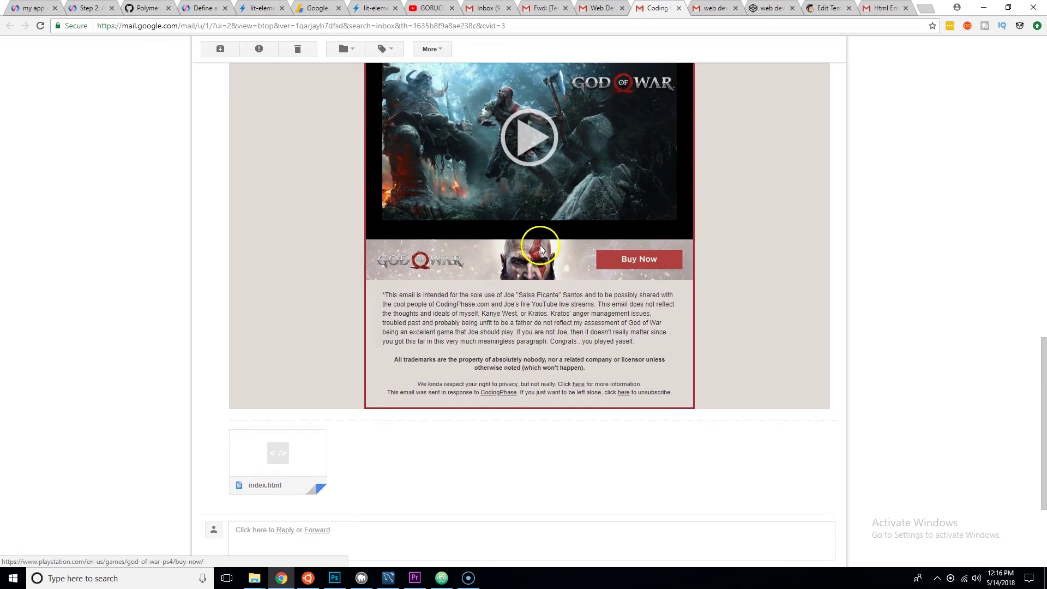
scroll(538, 240, "up", 3)
scroll(491, 297, "up", 1)
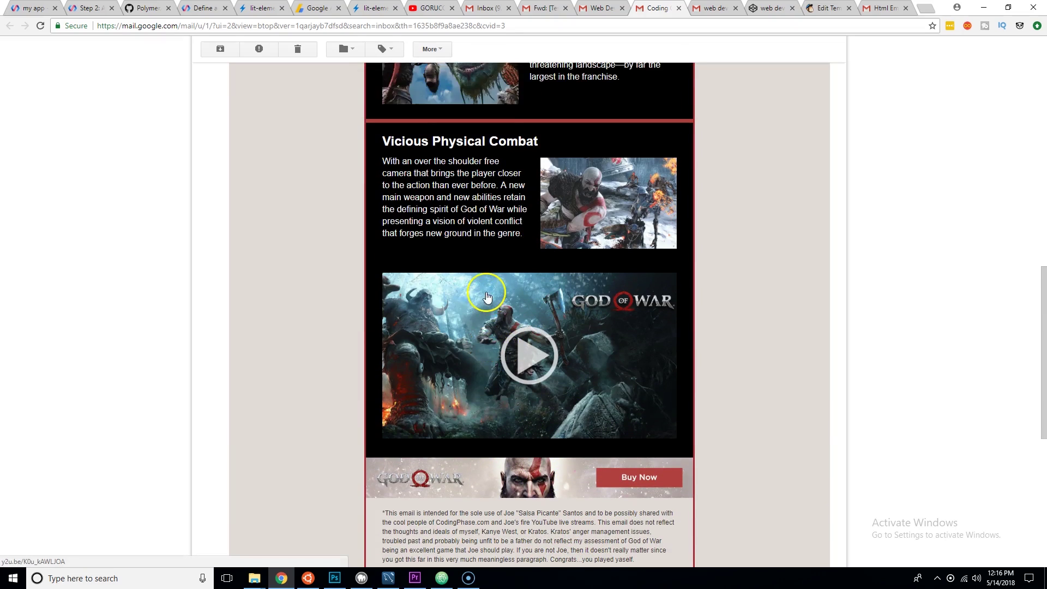
scroll(414, 349, "down", 2)
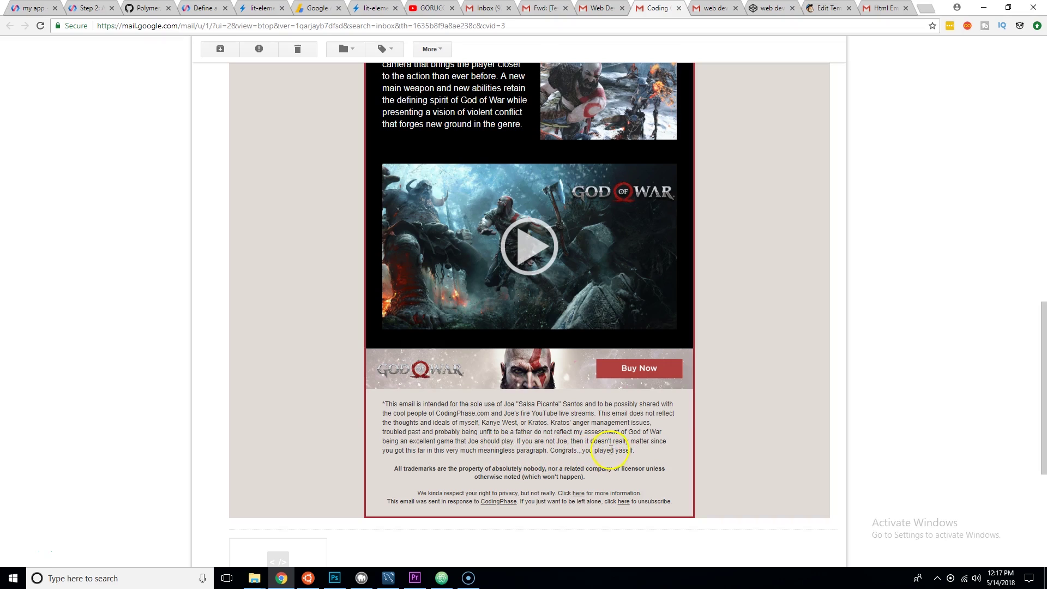
scroll(600, 441, "up", 5)
scroll(603, 464, "up", 7)
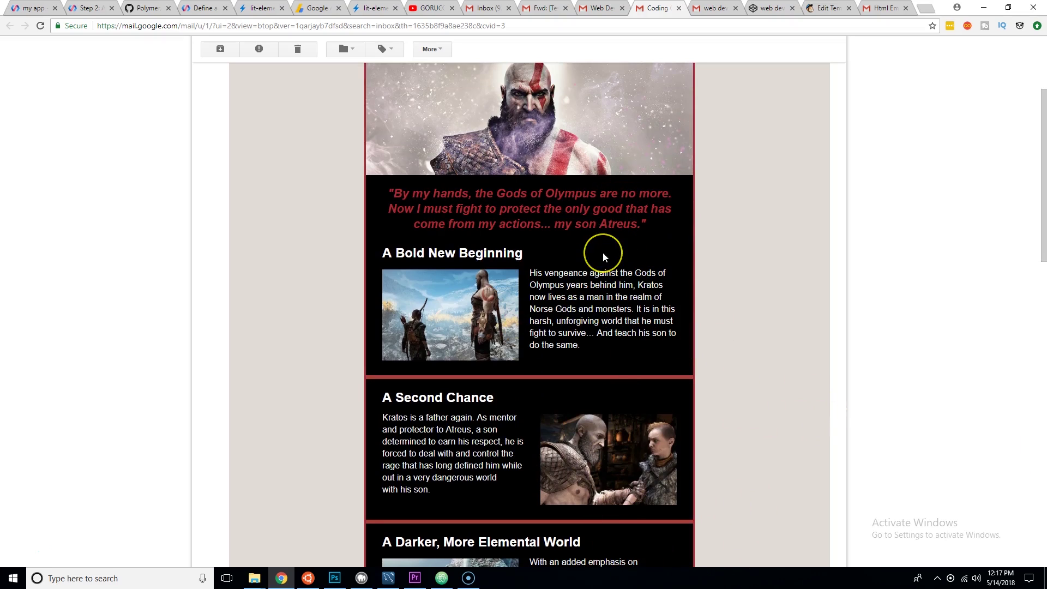
Scroll the current page, then switch to the 'web dev challenge' email sharing a CodePen entry link
scroll(561, 270, "up", 2)
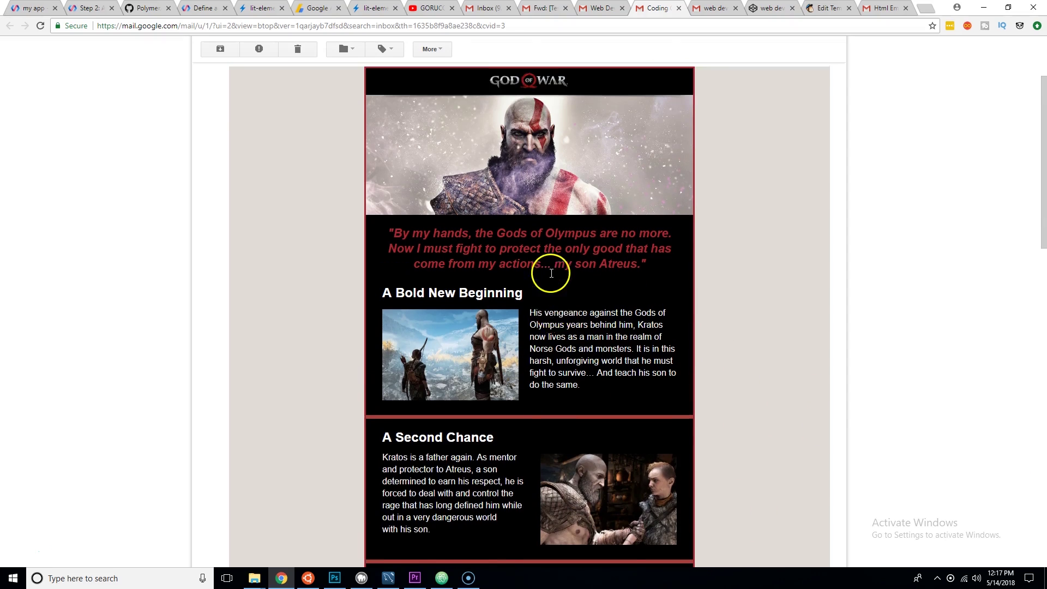
scroll(572, 284, "down", 2)
scroll(568, 292, "up", 1)
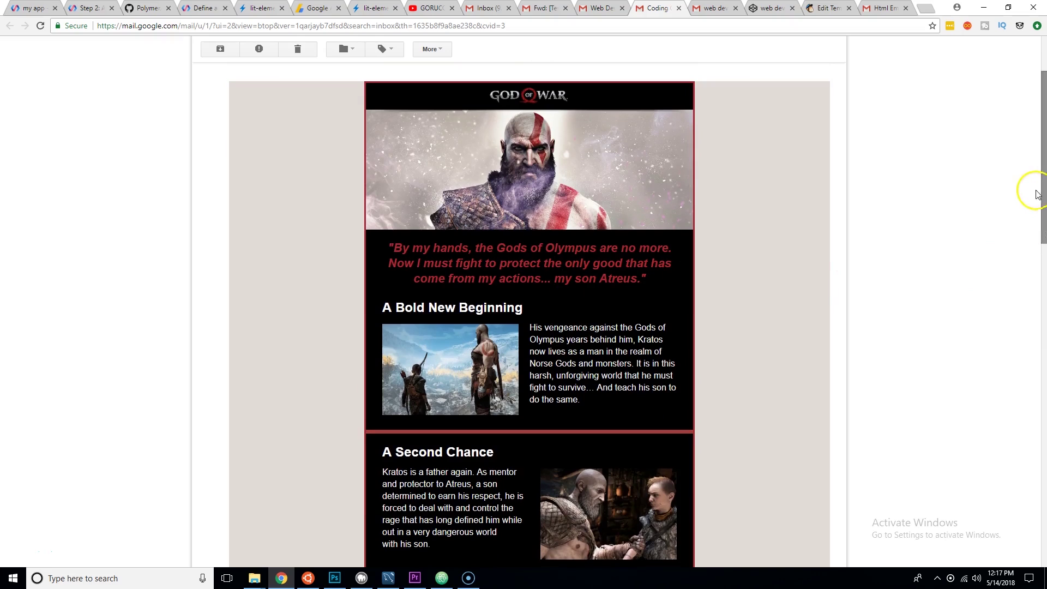
left_click_drag(1043, 203, 1044, 208)
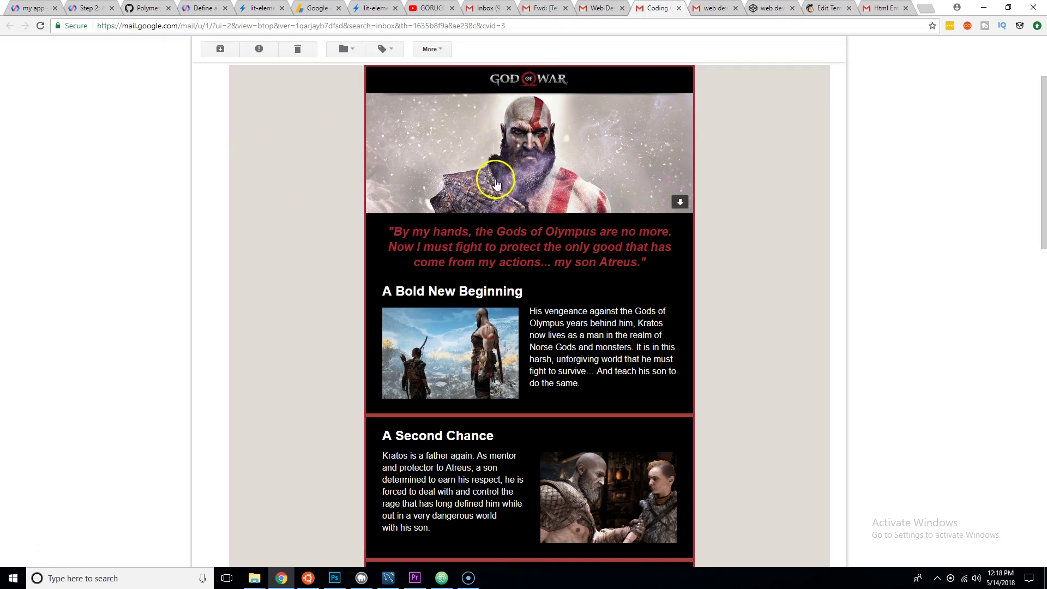
scroll(487, 349, "down", 2)
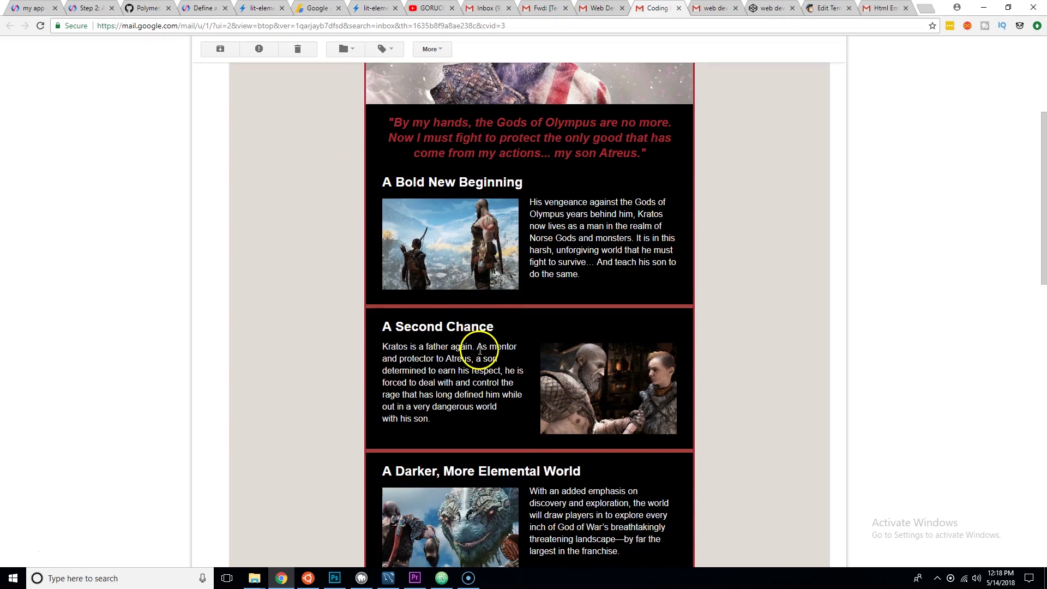
scroll(488, 347, "down", 6)
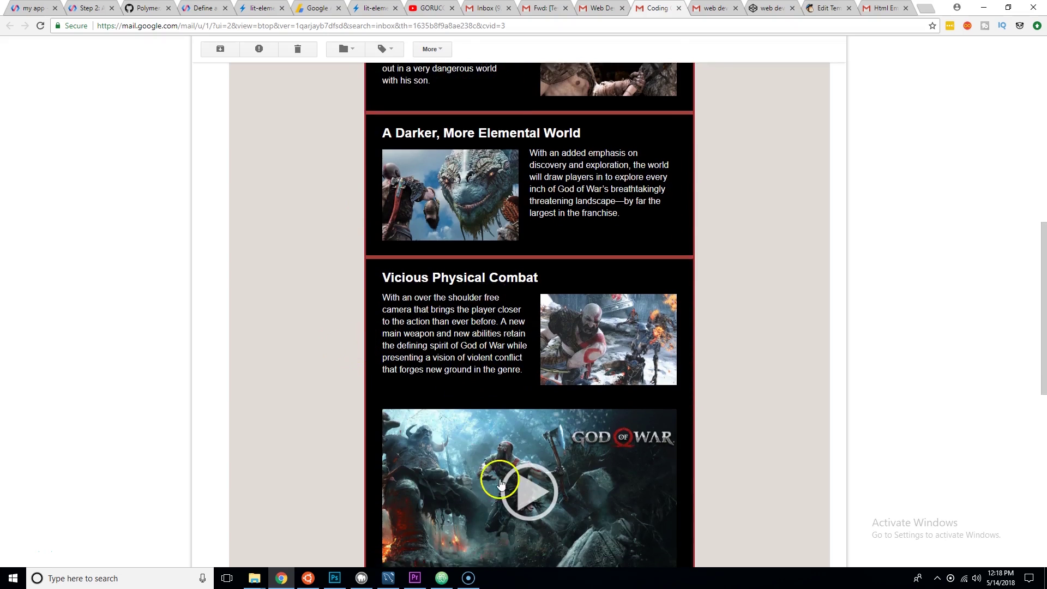
scroll(500, 482, "down", 2)
scroll(663, 350, "down", 3)
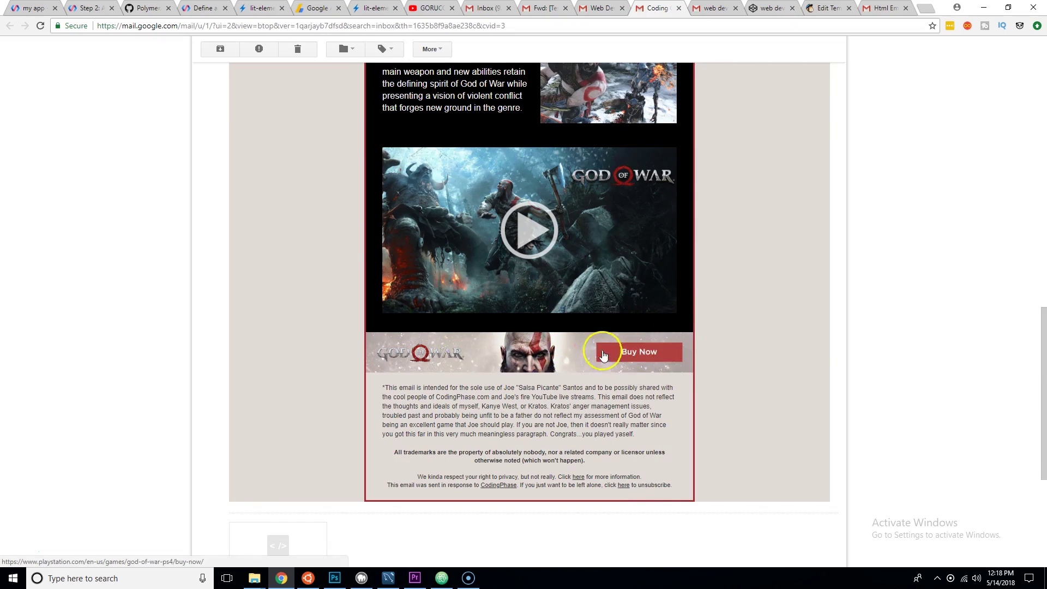
left_click_drag(603, 354, 709, 305)
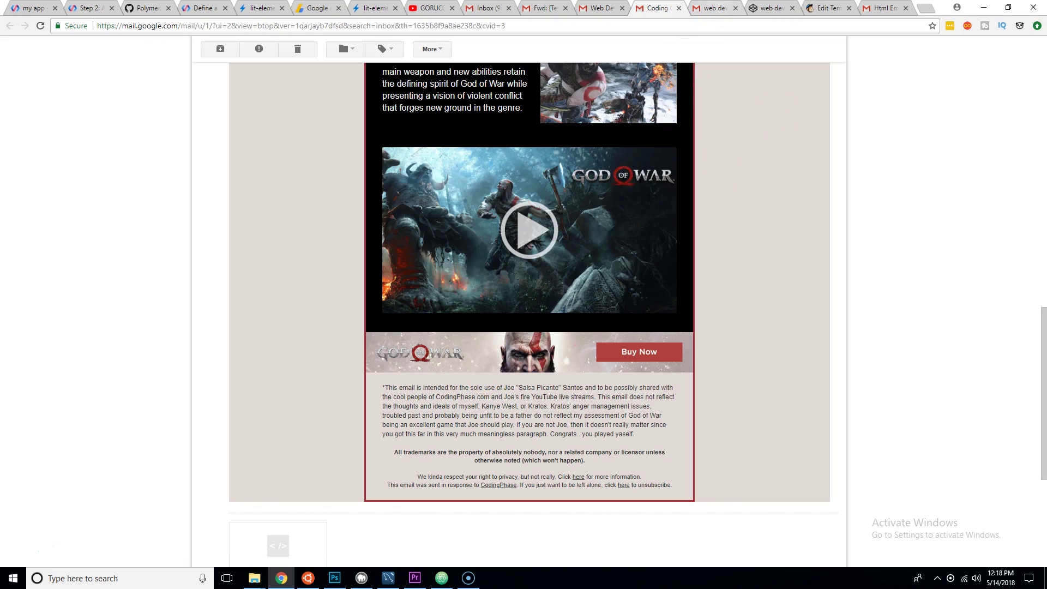
left_click(714, 8)
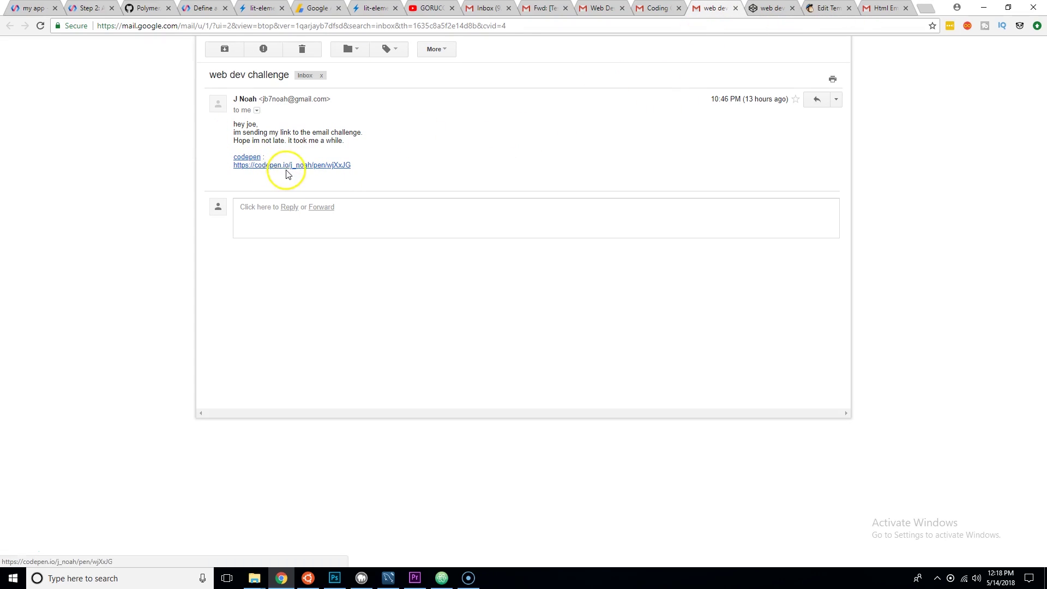
Bring up the CodePen pen and enlarge the Nike Air Jordan email preview to scroll through it
left_click(760, 8)
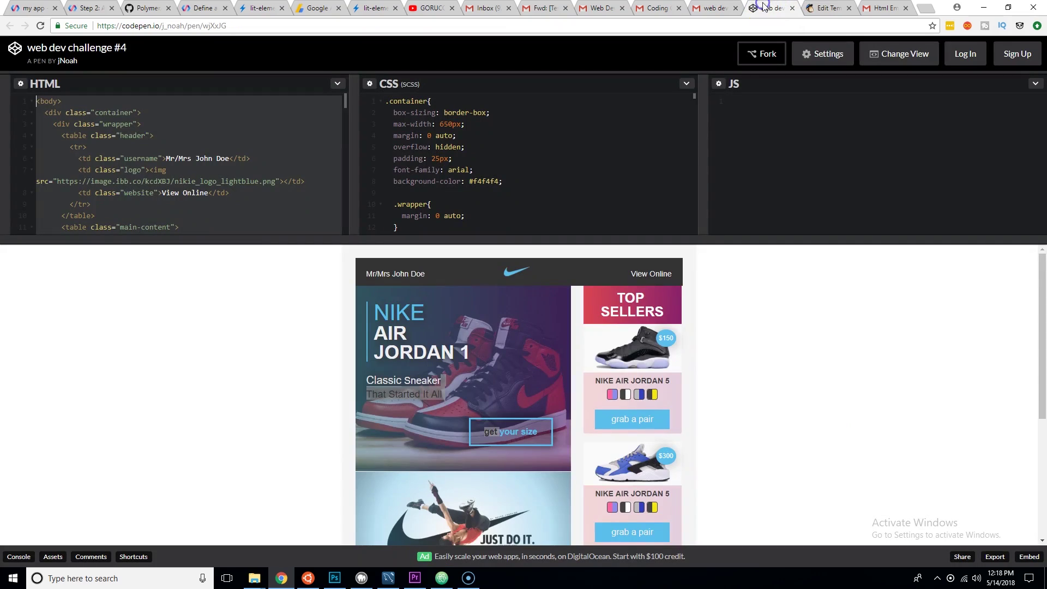
left_click_drag(698, 236, 697, 145)
scroll(527, 277, "down", 3)
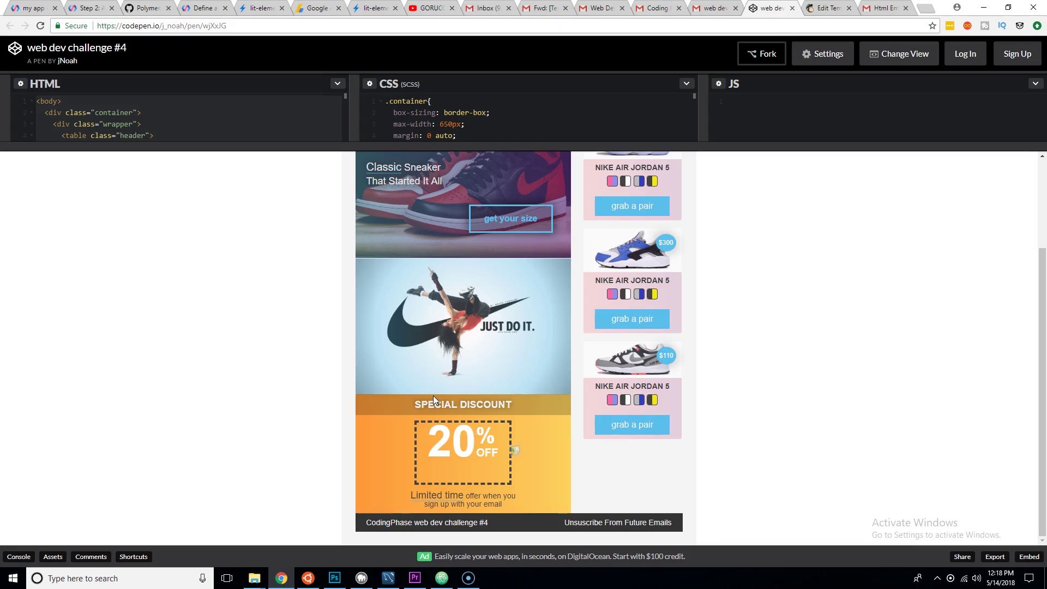
scroll(495, 416, "up", 3)
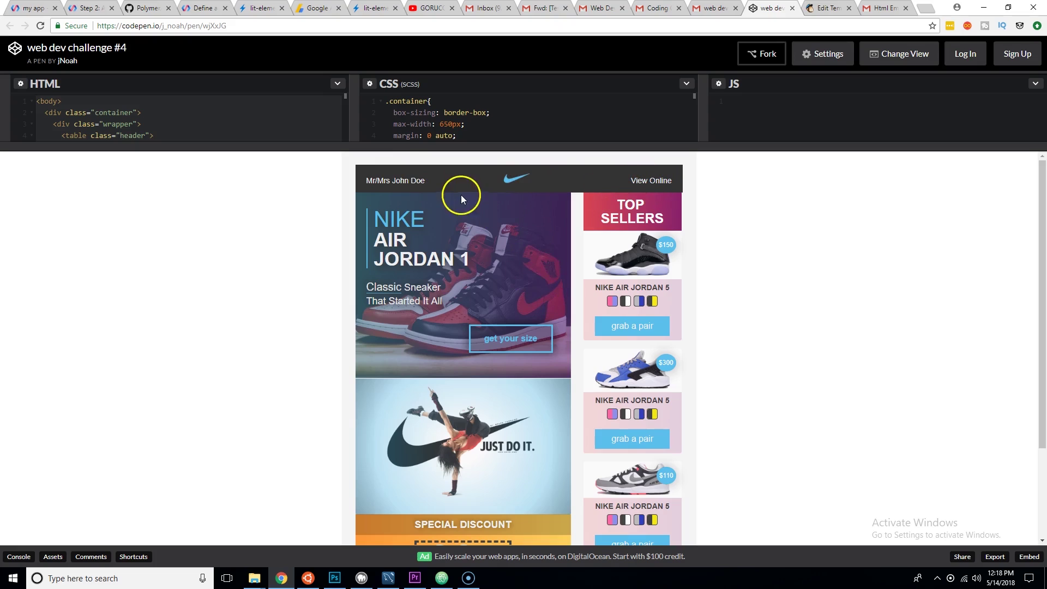
Make the code editors taller and scroll through the rendered Nike email again
left_click_drag(488, 147, 490, 176)
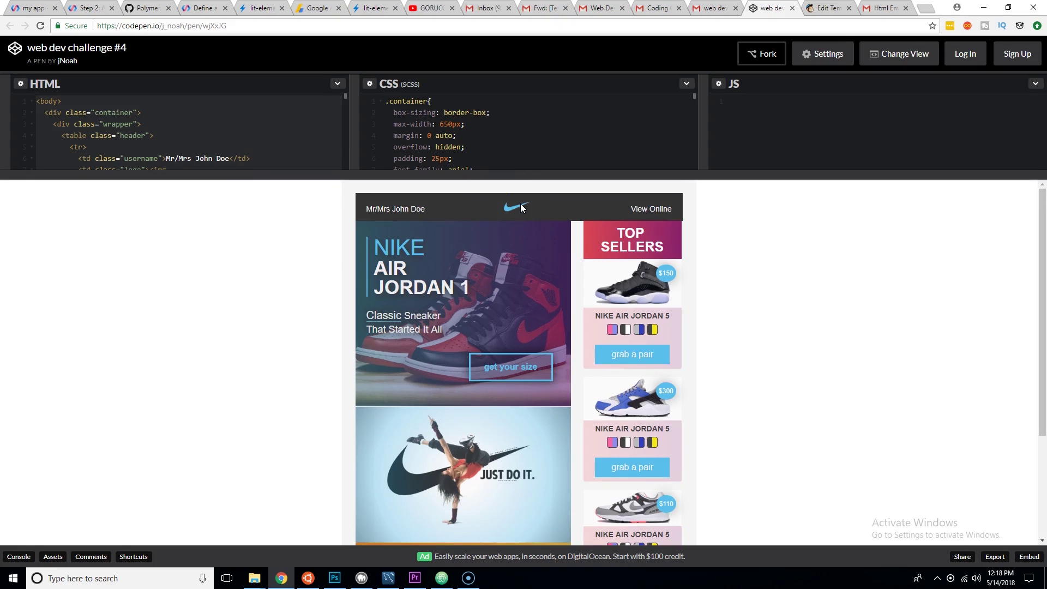
scroll(580, 365, "down", 3)
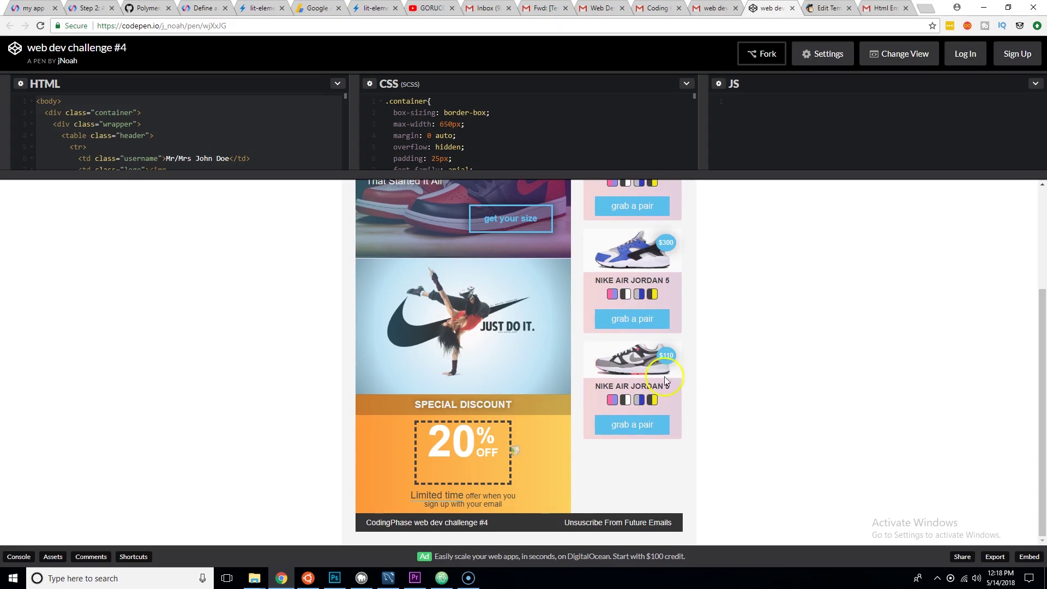
scroll(611, 355, "up", 1)
scroll(588, 362, "up", 2)
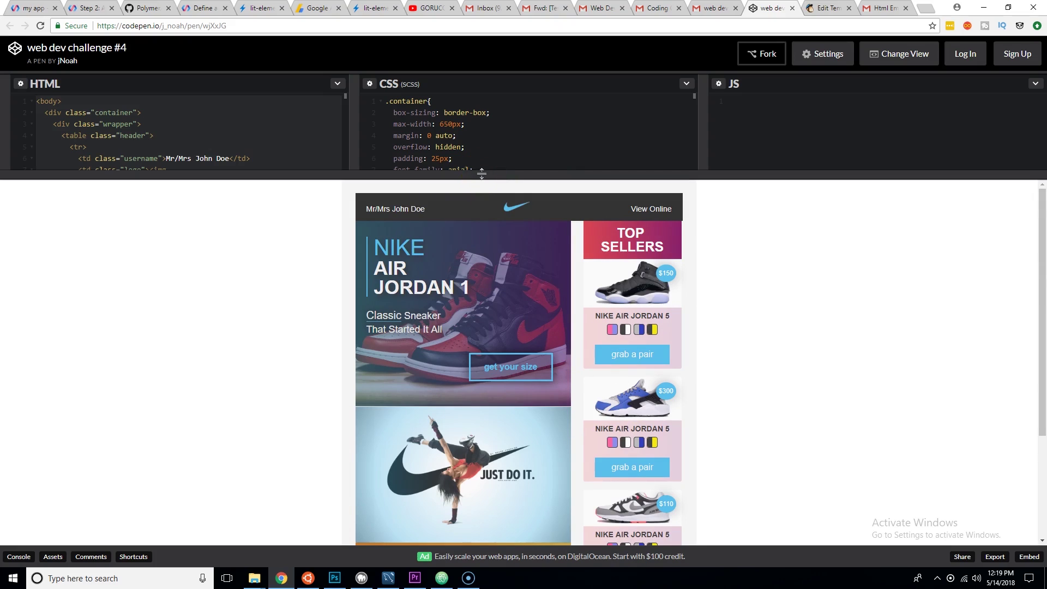
left_click_drag(482, 176, 491, 195)
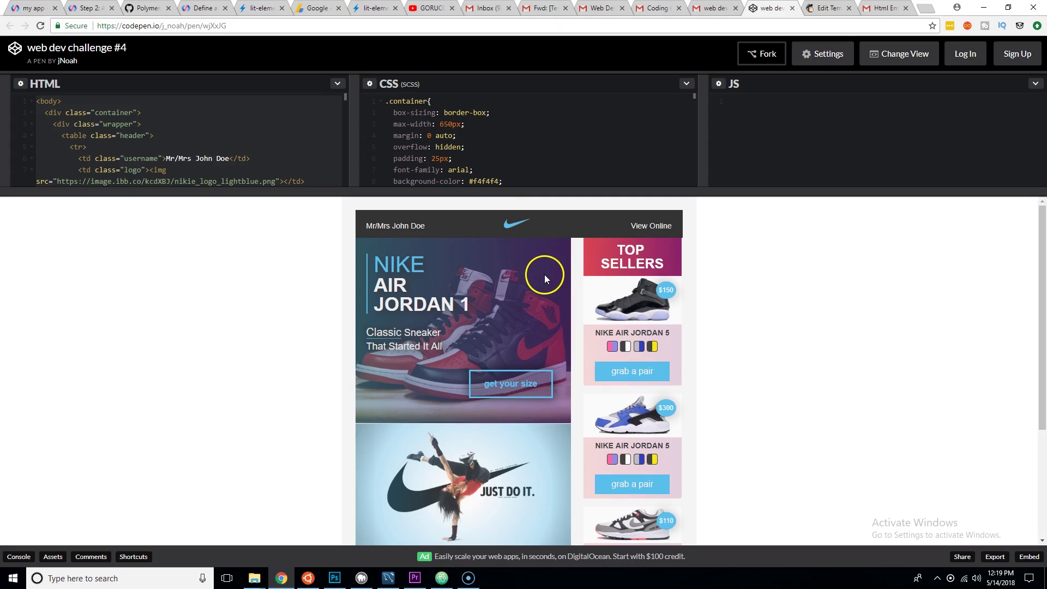
scroll(600, 322, "down", 3)
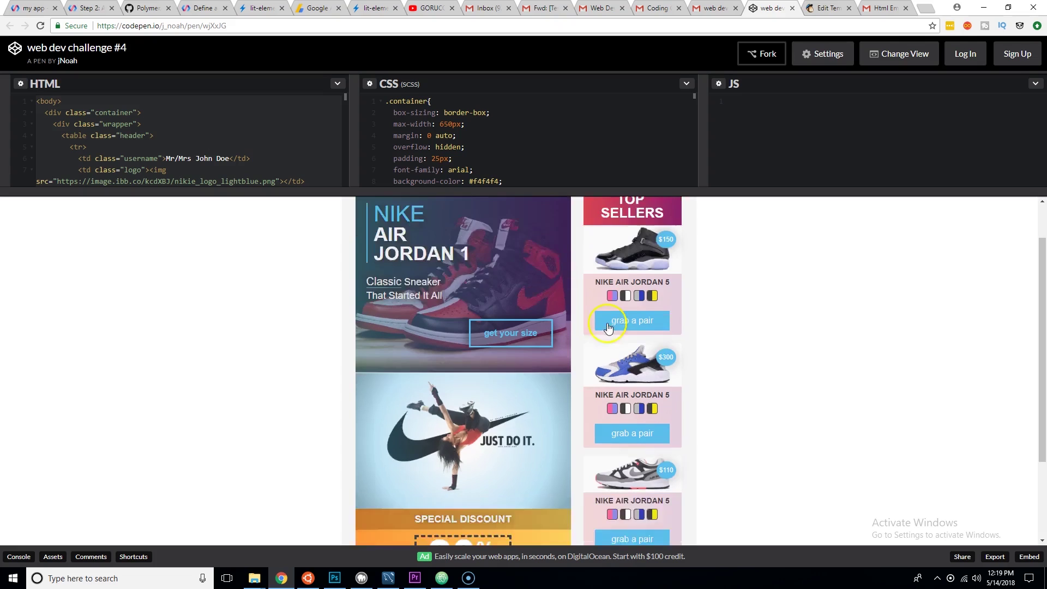
scroll(532, 317, "up", 3)
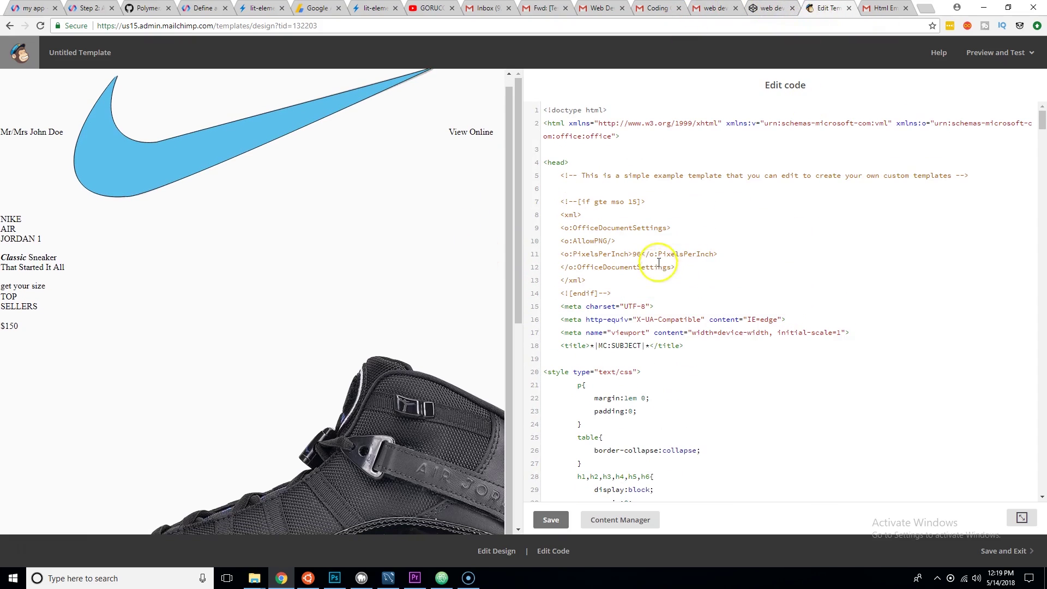
Scroll the Nike template's Edit code panel in Mailchimp, then return to the CodePen pen
scroll(654, 259, "down", 12)
scroll(624, 251, "up", 5)
scroll(625, 251, "down", 6)
scroll(280, 249, "down", 8)
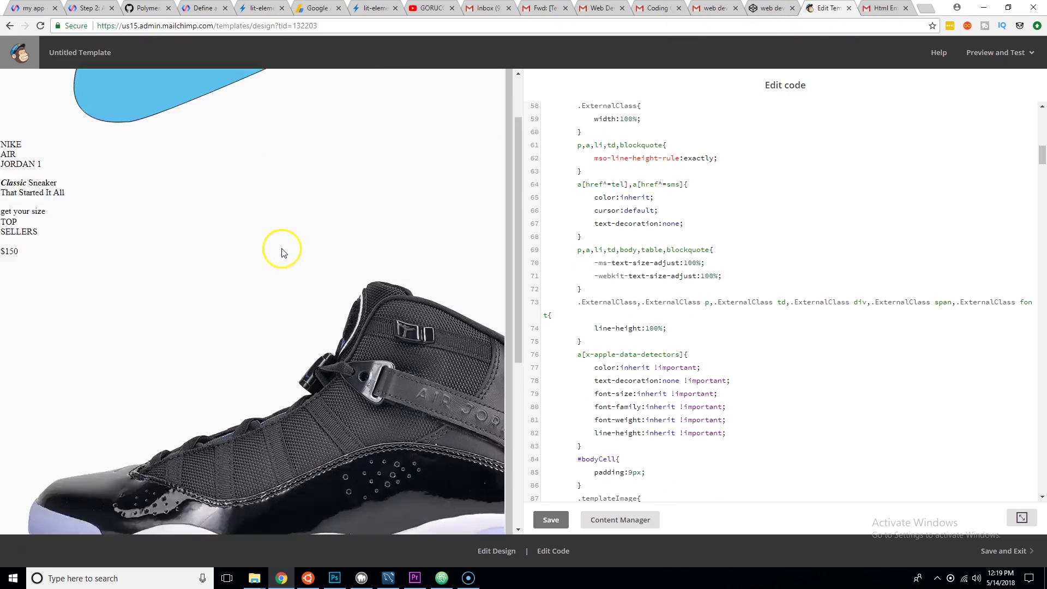
scroll(440, 240, "up", 9)
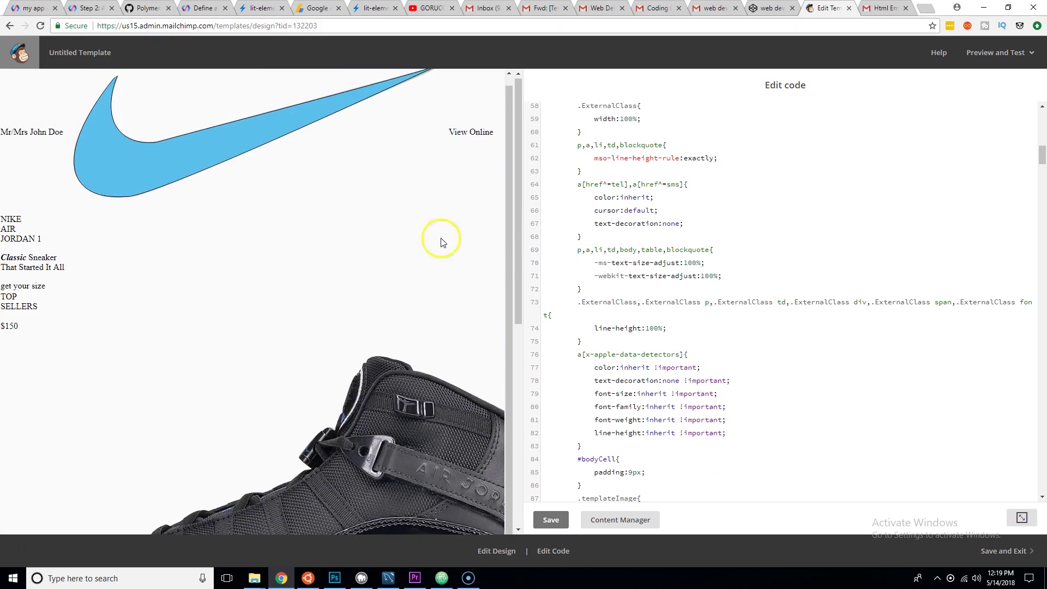
left_click(770, 8)
scroll(497, 159, "down", 4)
scroll(693, 98, "up", 5)
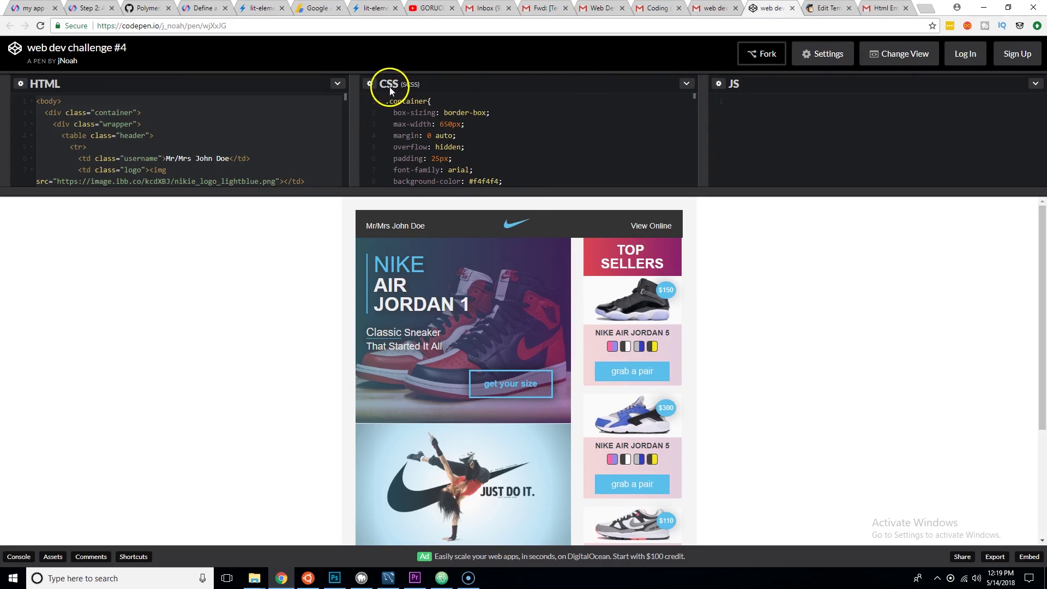
Expand the code panels to read the Nike email's SCSS, briefly checking the Mailchimp editor
left_click_drag(589, 192, 561, 408)
scroll(542, 296, "down", 5)
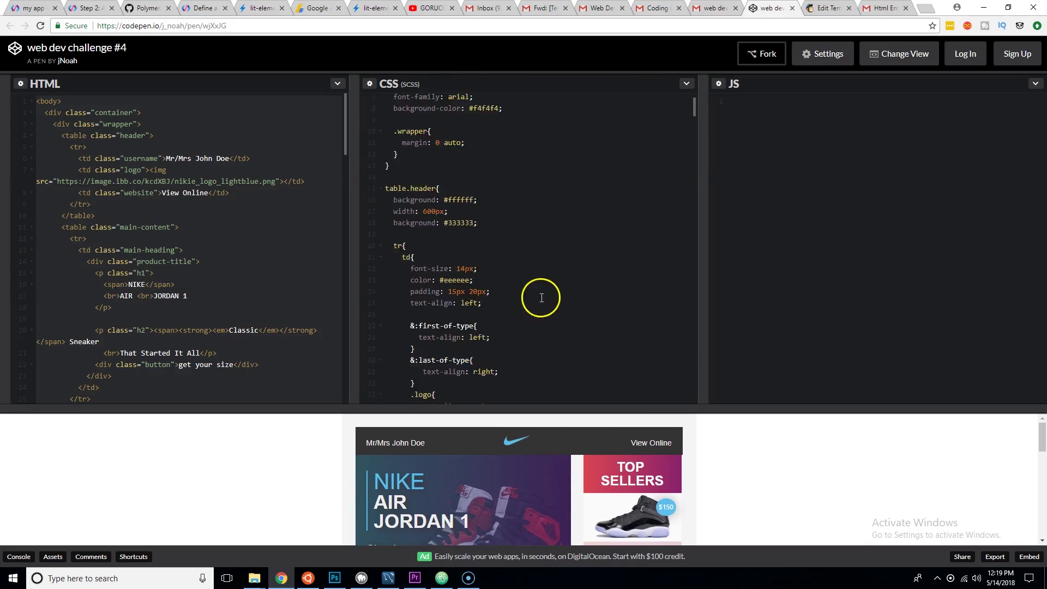
scroll(594, 400, "down", 6)
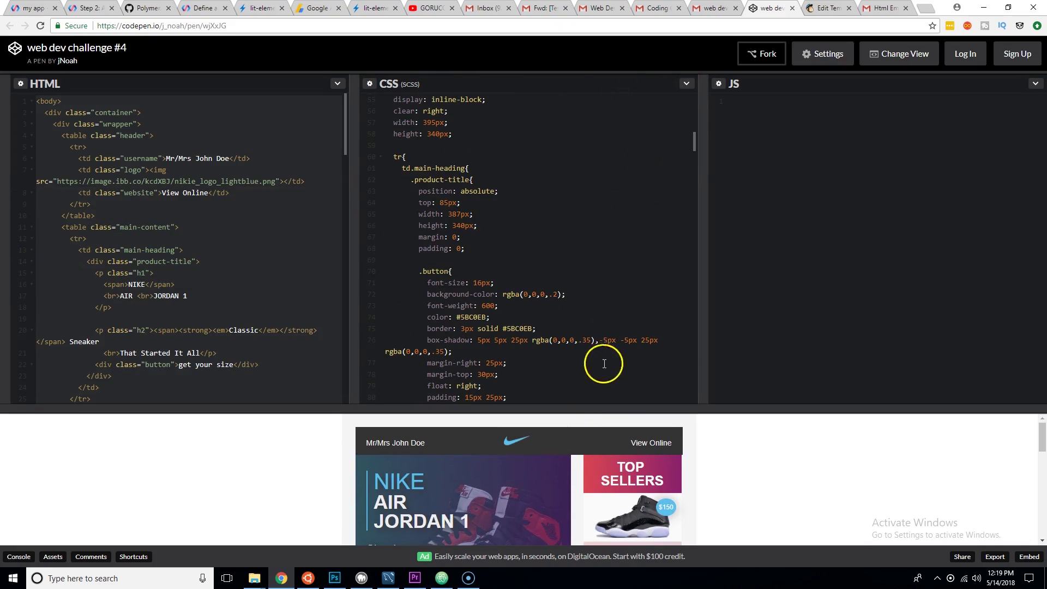
left_click_drag(664, 411, 631, 179)
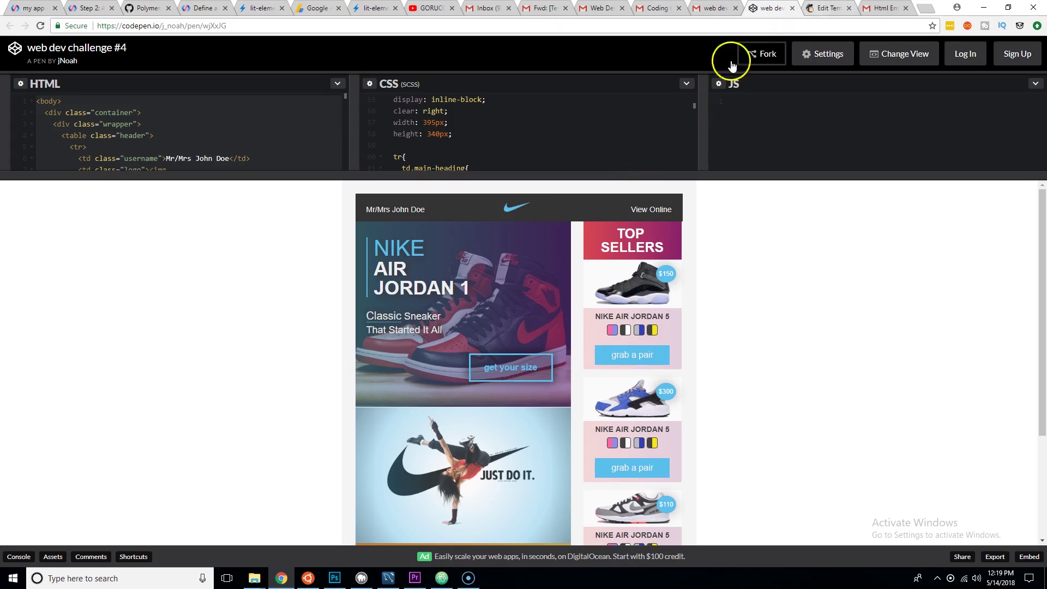
left_click(826, 8)
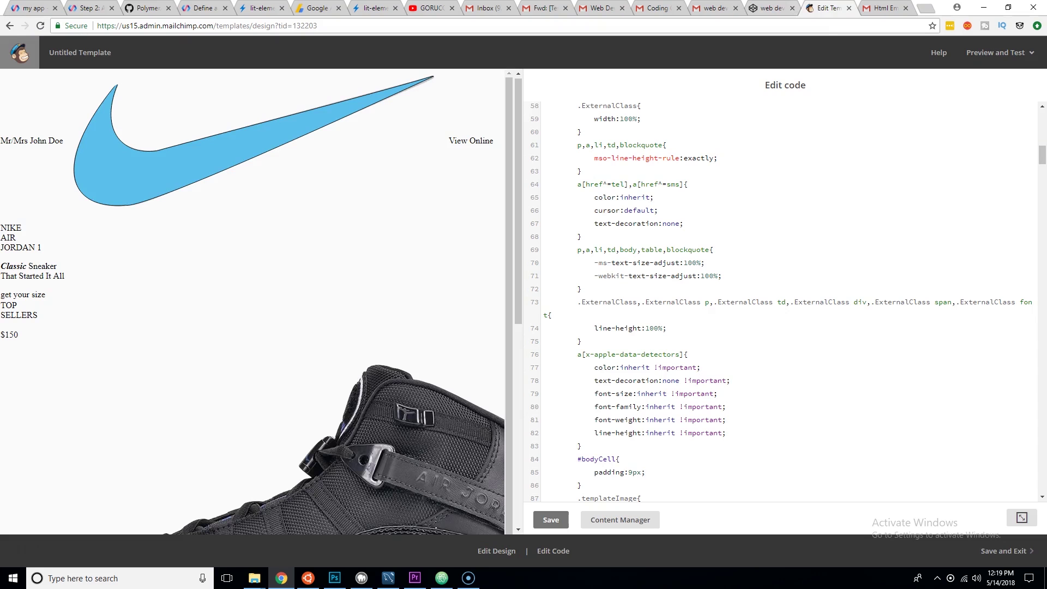
left_click(769, 8)
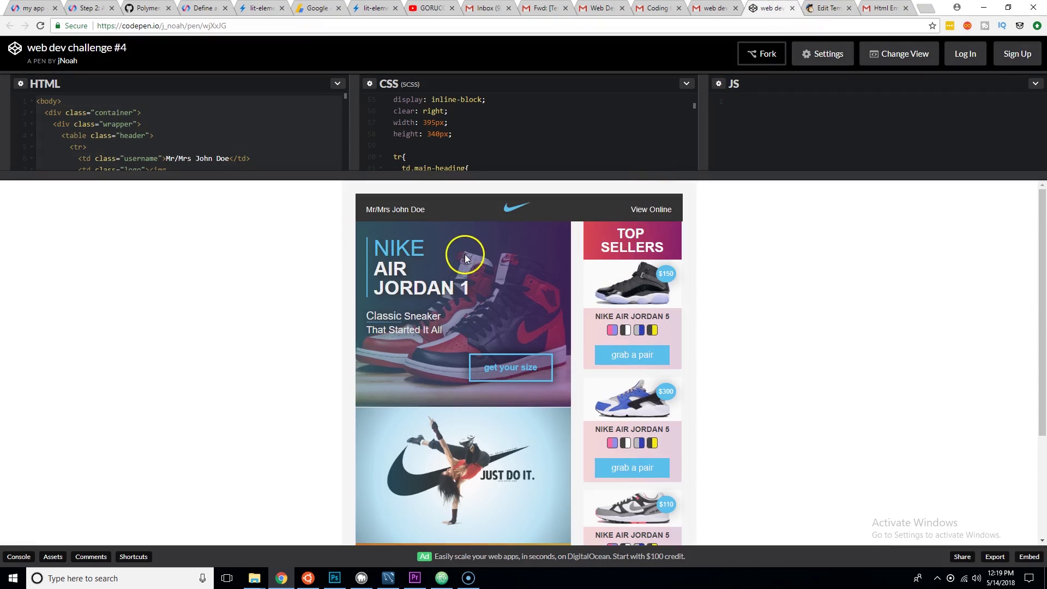
Resize the code editors and scroll through the SCSS styles and rendered Nike sections
scroll(480, 270, "down", 3)
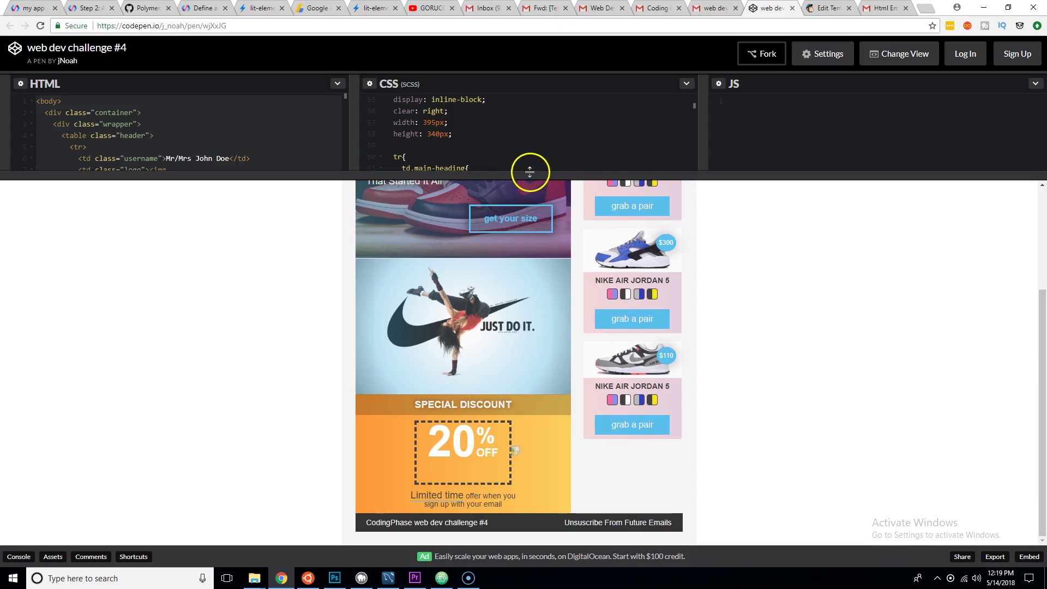
left_click_drag(524, 174, 528, 152)
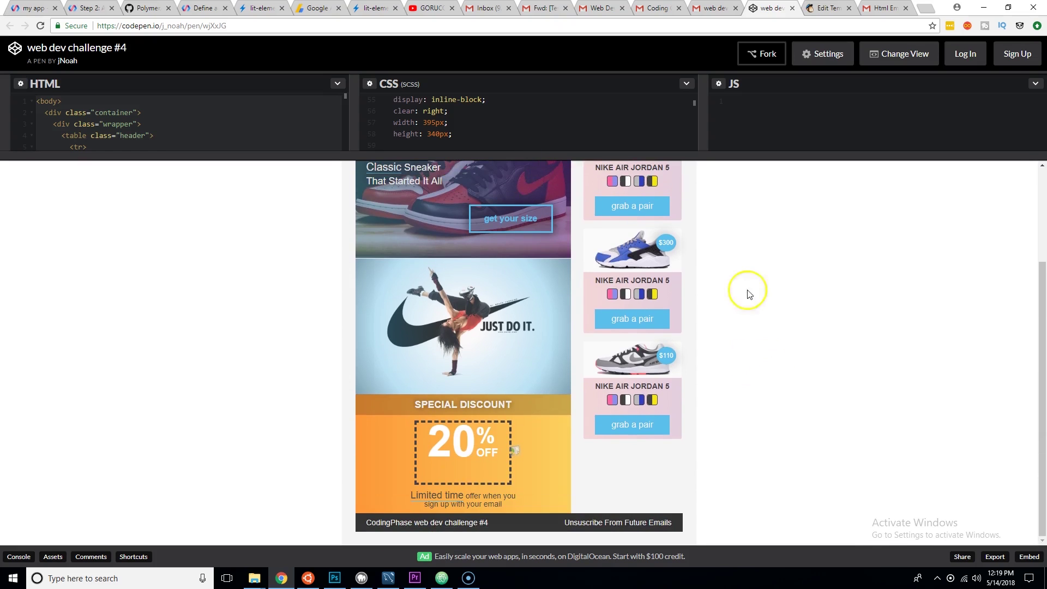
scroll(593, 401, "up", 2)
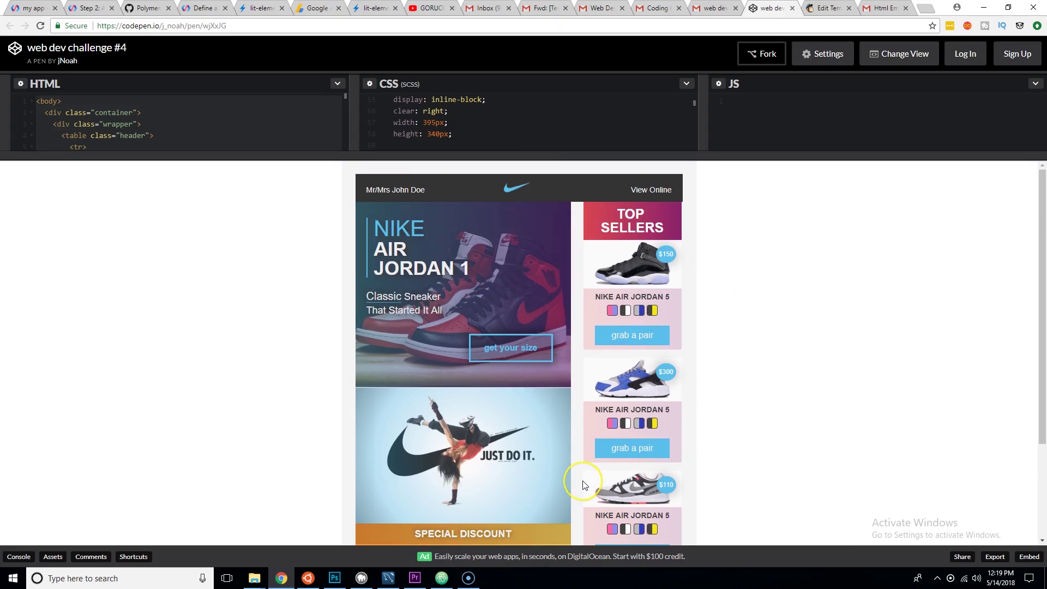
left_click(607, 192)
left_click(469, 213)
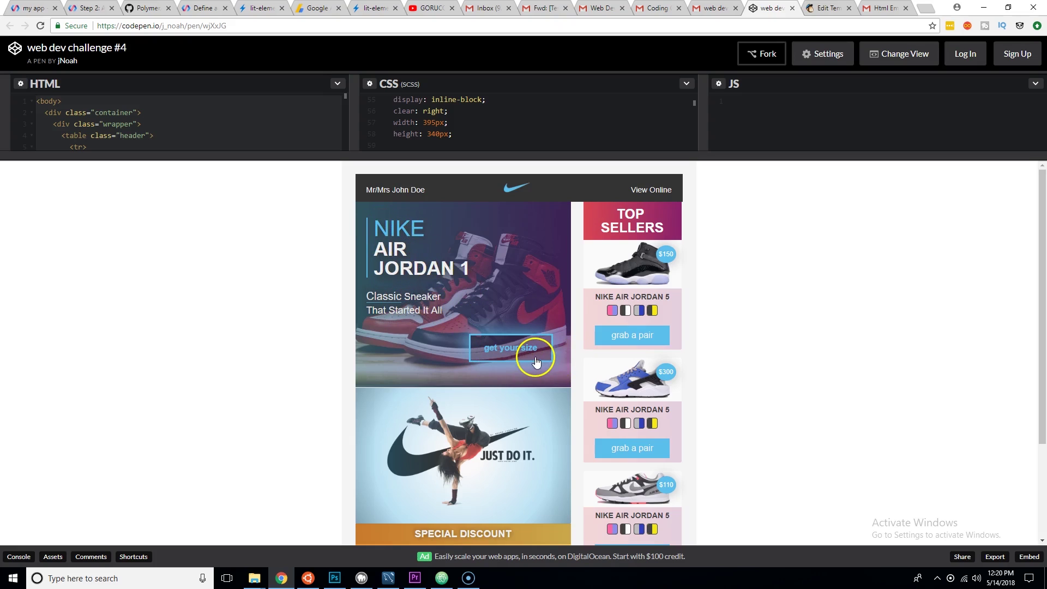
scroll(503, 352, "down", 3)
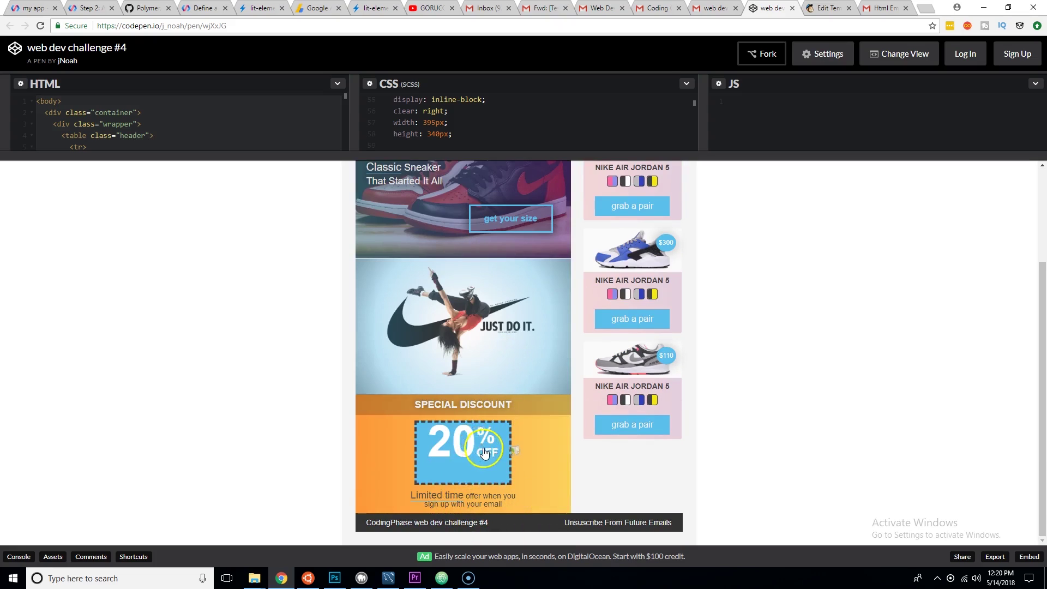
scroll(484, 452, "up", 3)
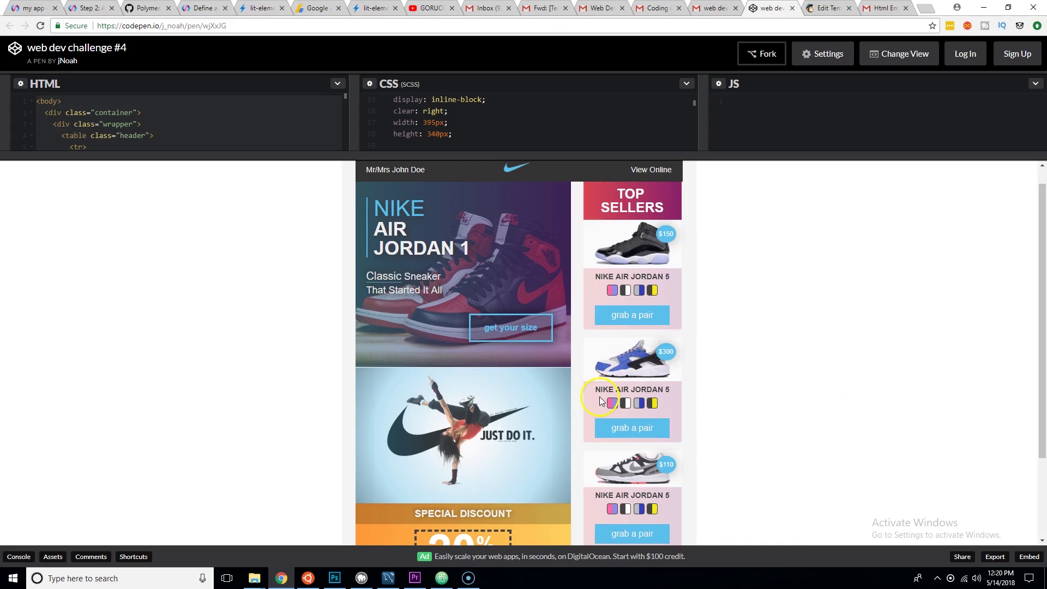
Scroll the Nike preview once more, then switch to the Mailchimp template editor
scroll(558, 365, "down", 2)
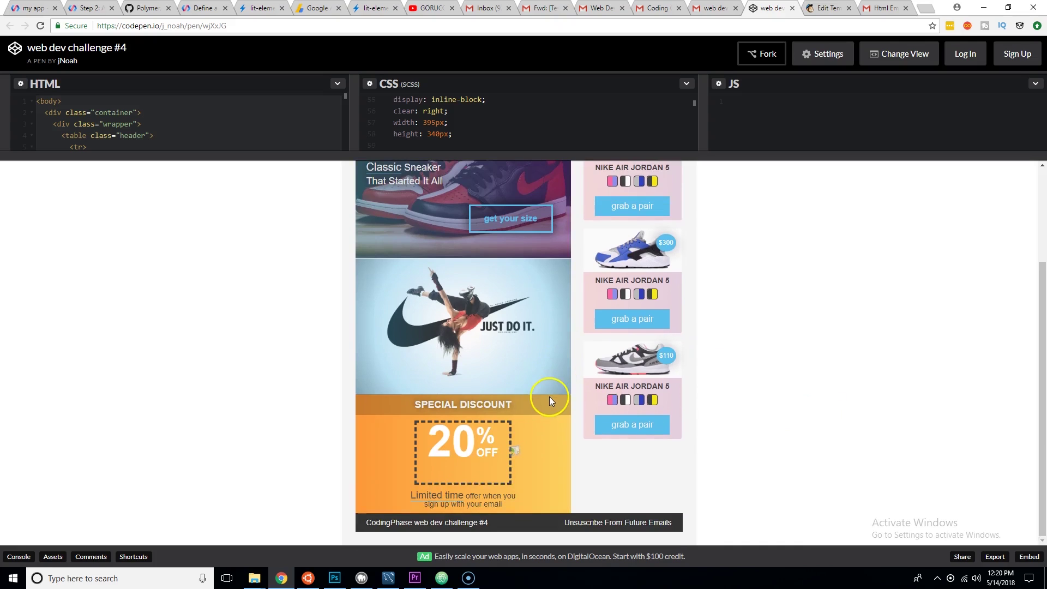
scroll(549, 397, "up", 2)
scroll(549, 397, "down", 2)
scroll(547, 405, "up", 2)
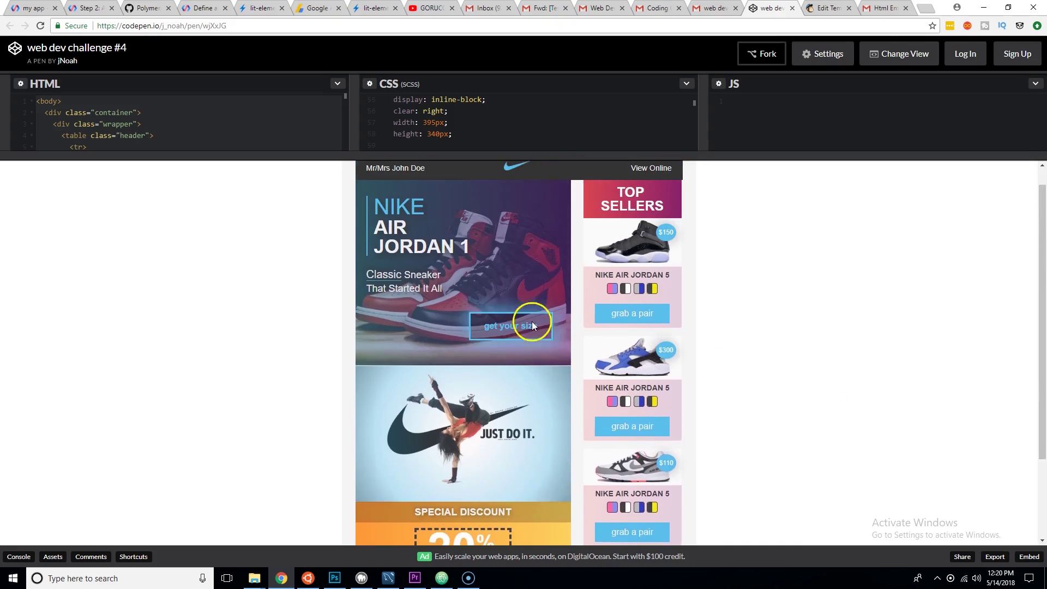
scroll(521, 305, "up", 1)
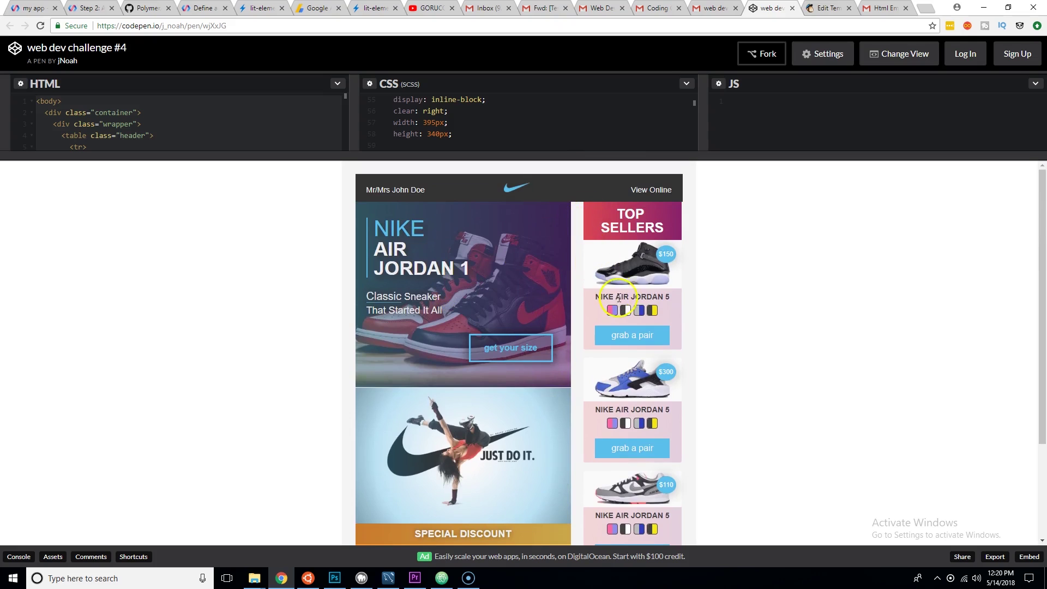
left_click(820, 15)
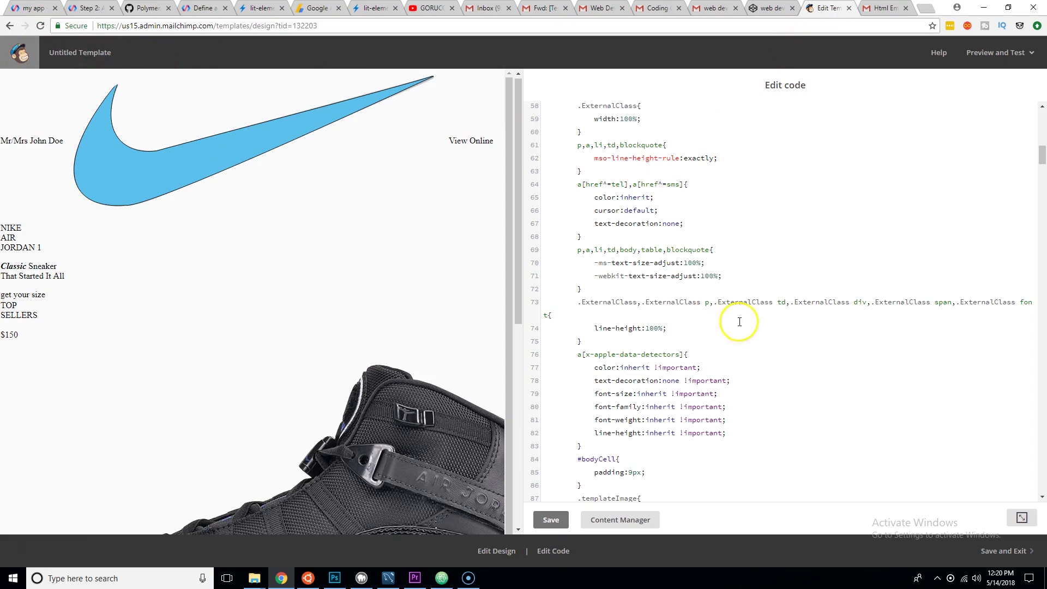
Scroll through the imported Nike Air Jordan preview, then return to the God of War email in Gmail
scroll(378, 409, "down", 10)
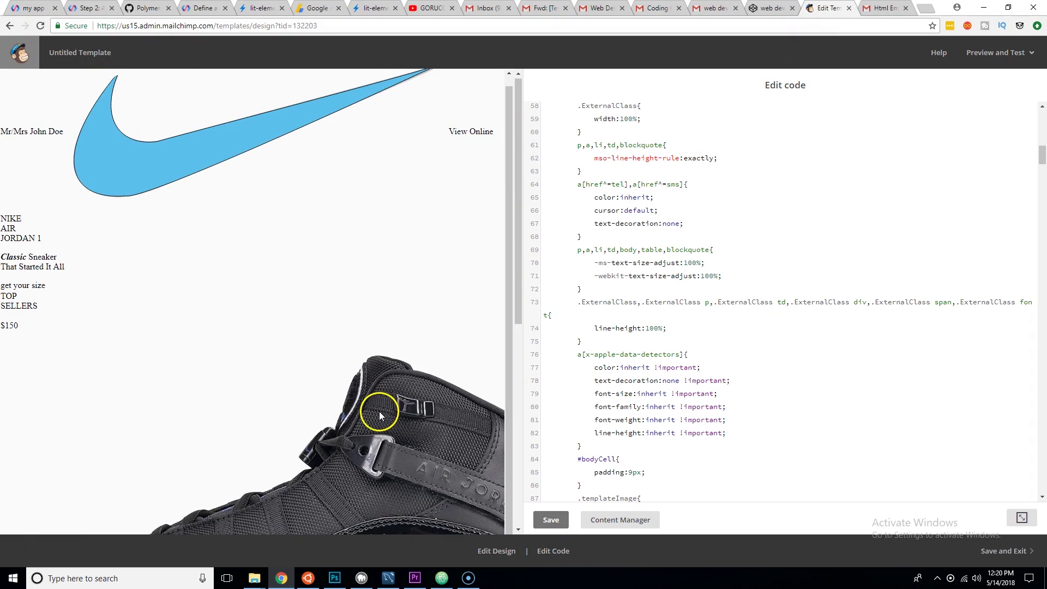
scroll(403, 428, "up", 10)
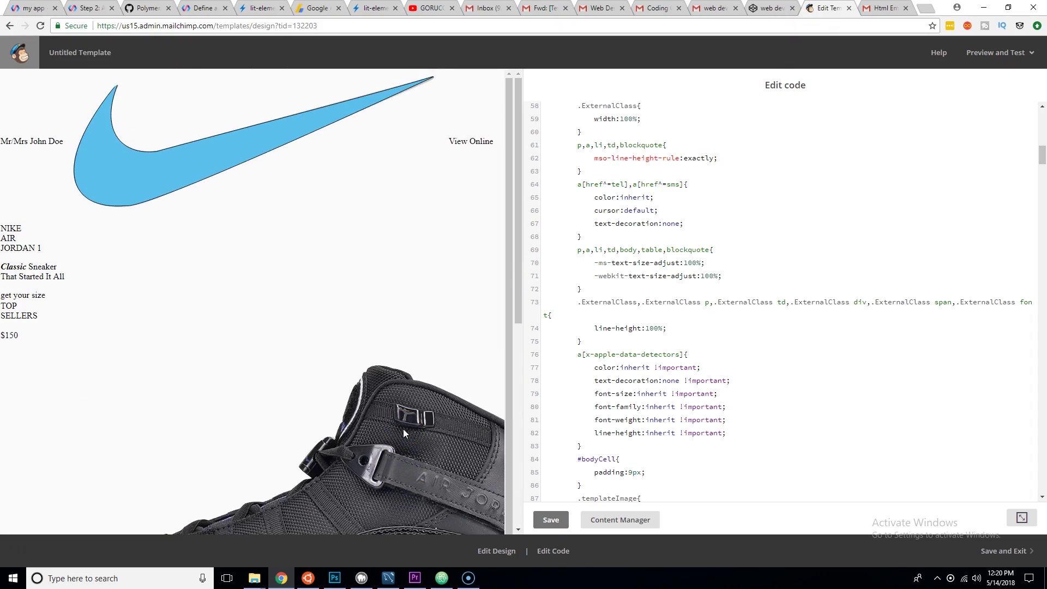
scroll(403, 429, "down", 10)
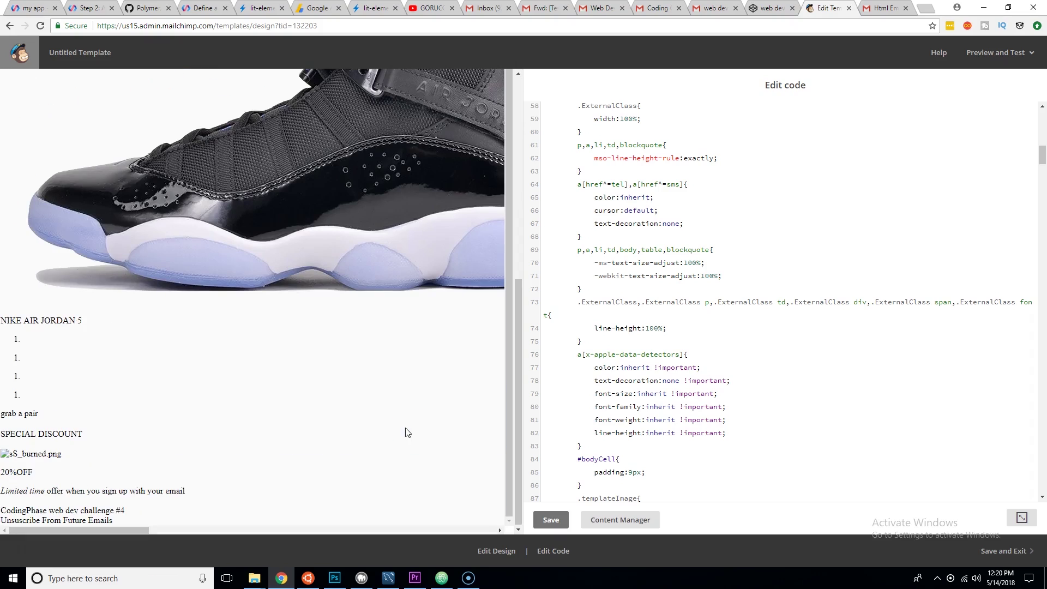
left_click(424, 431)
left_click(659, 8)
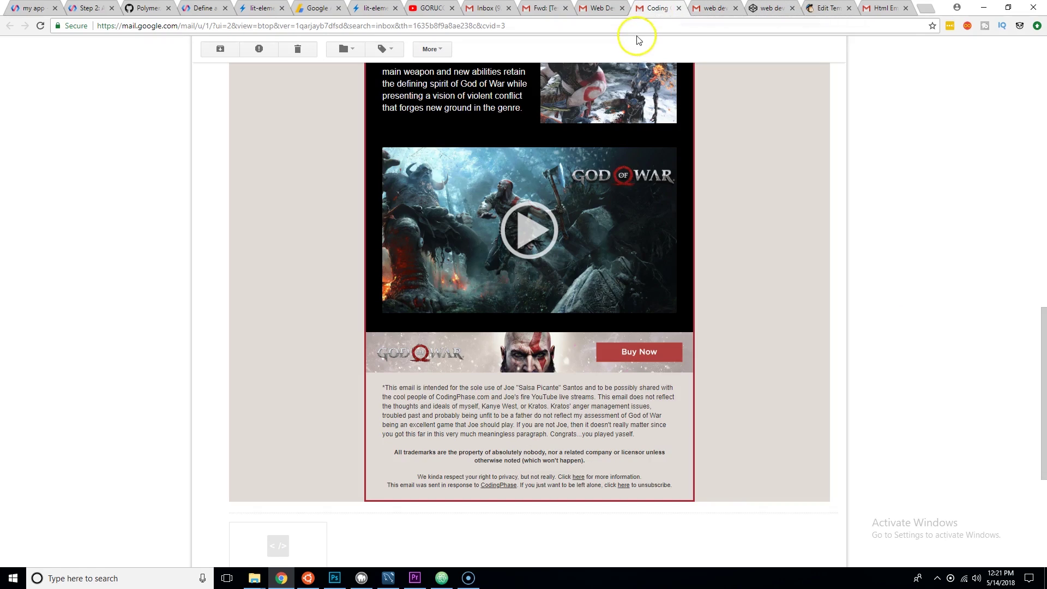
scroll(587, 317, "up", 4)
left_click(579, 13)
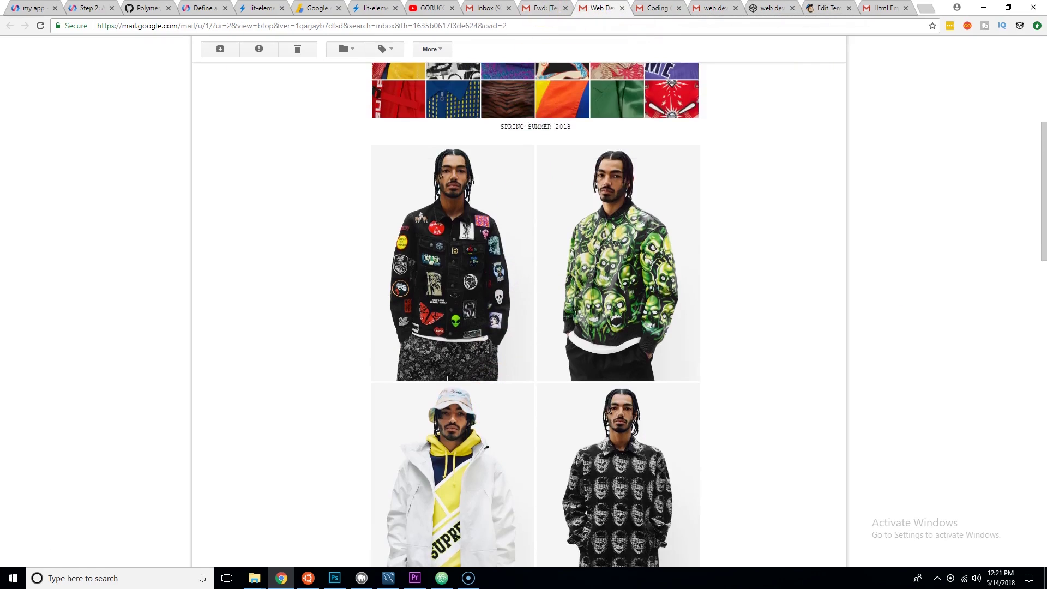
key("ctrl+shift+Tab")
scroll(549, 423, "up", 5)
scroll(549, 425, "down", 11)
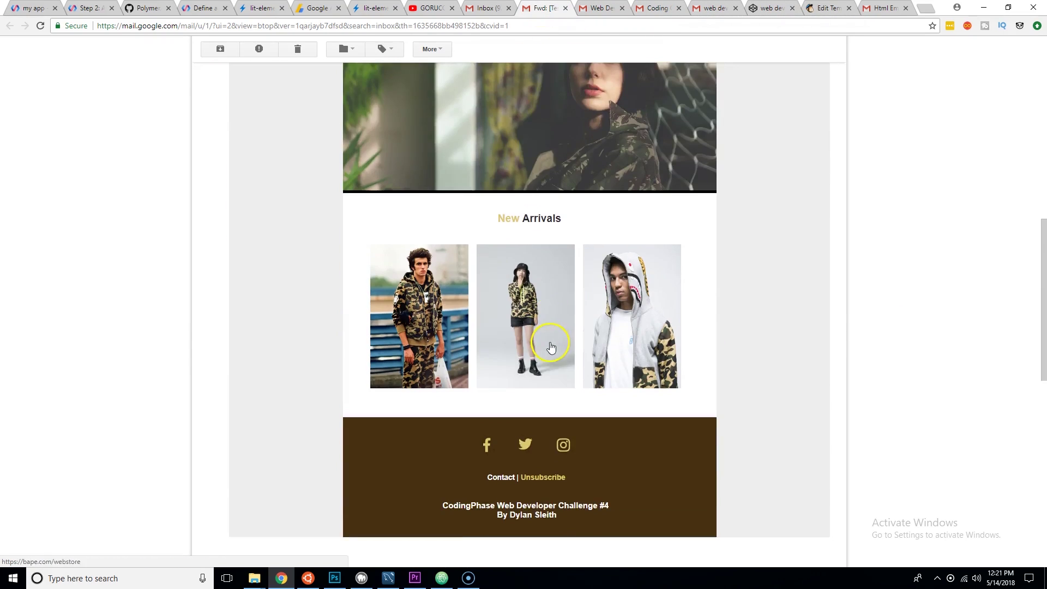
scroll(551, 348, "down", 2)
scroll(571, 368, "up", 6)
key("ctrl+Tab")
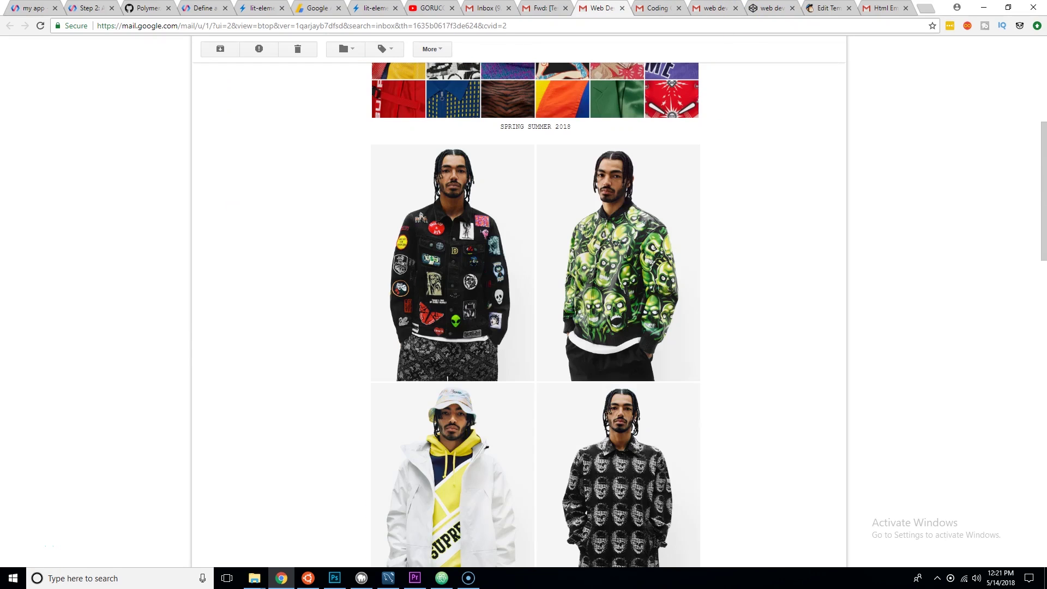
scroll(551, 351, "down", 3)
scroll(554, 355, "up", 9)
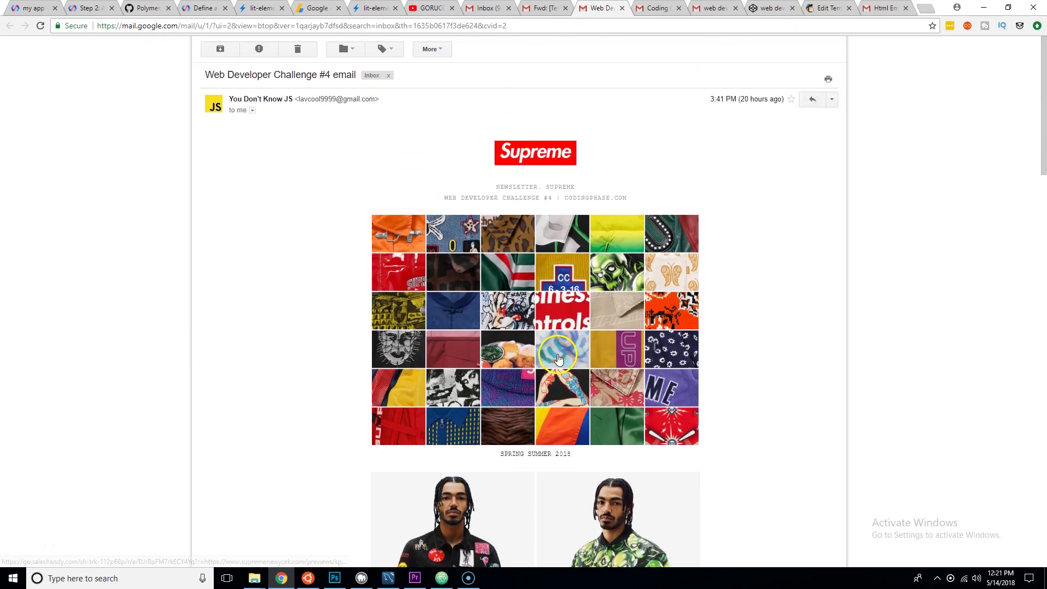
scroll(558, 358, "down", 10)
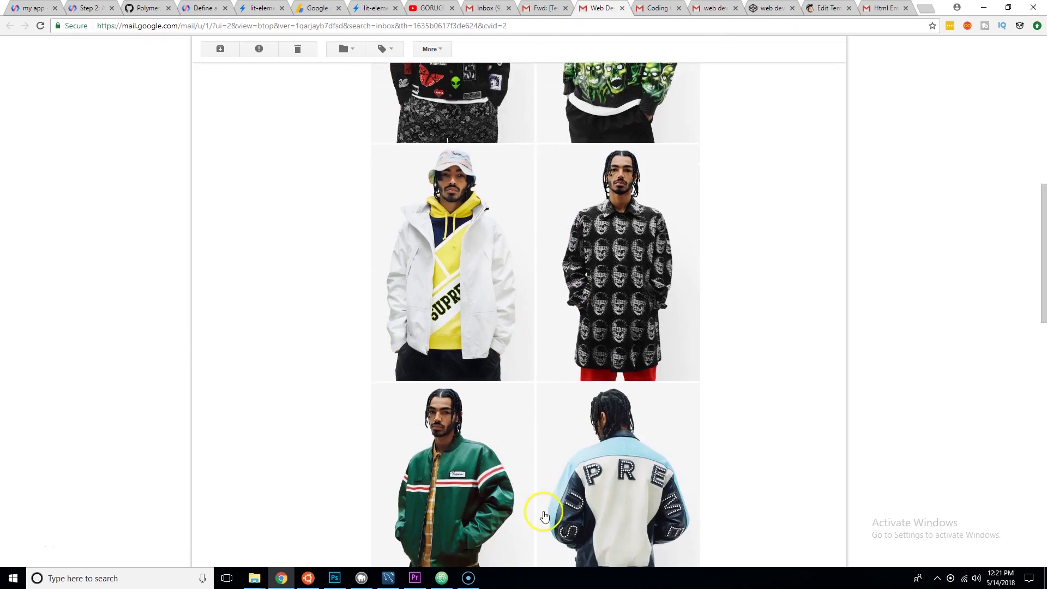
scroll(544, 515, "down", 5)
key("ctrl+Tab")
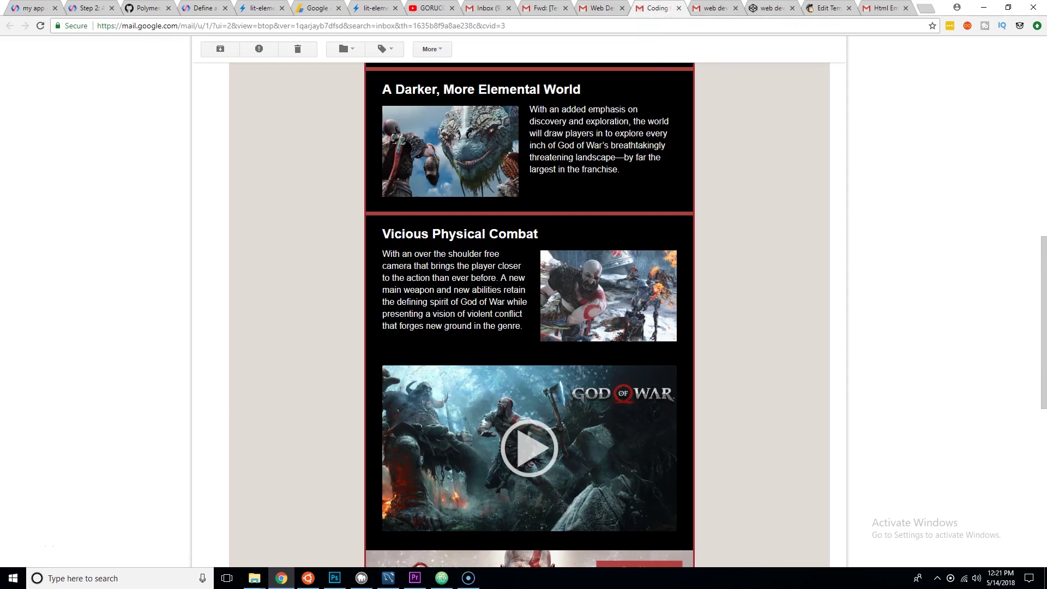
scroll(383, 389, "up", 11)
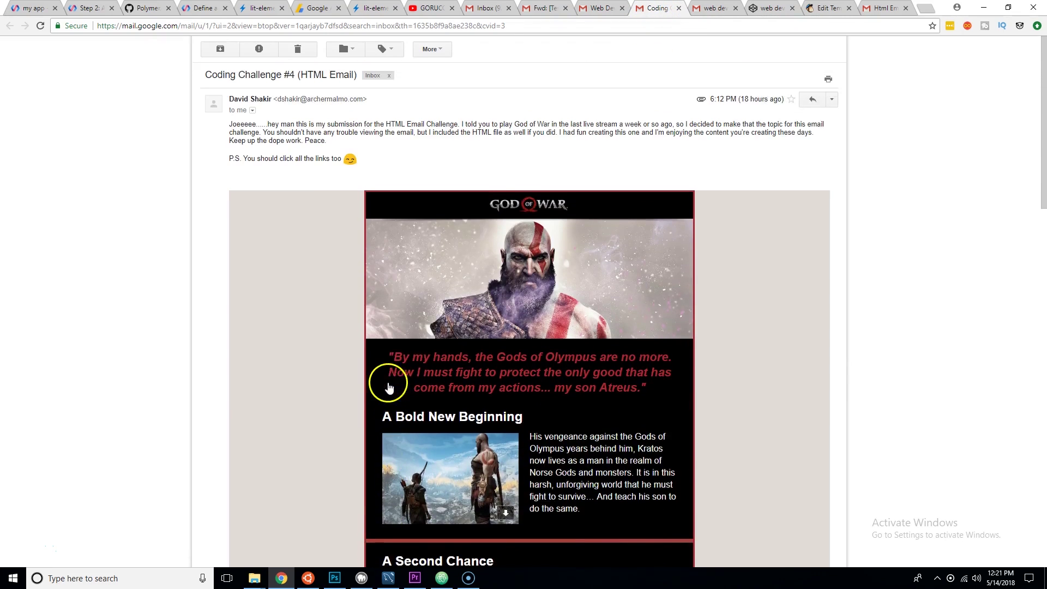
scroll(499, 355, "down", 14)
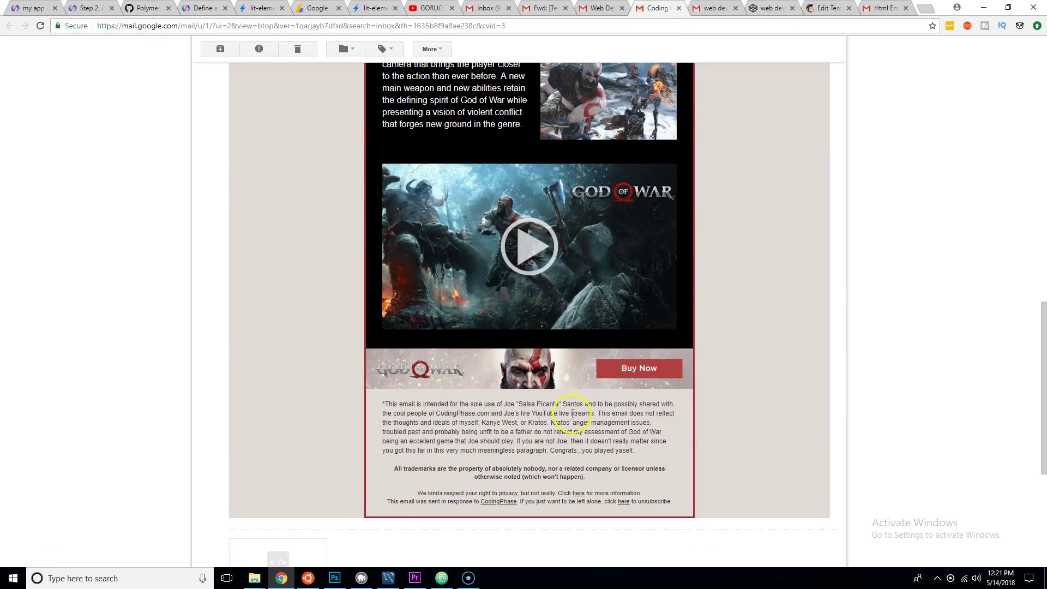
scroll(572, 412, "up", 15)
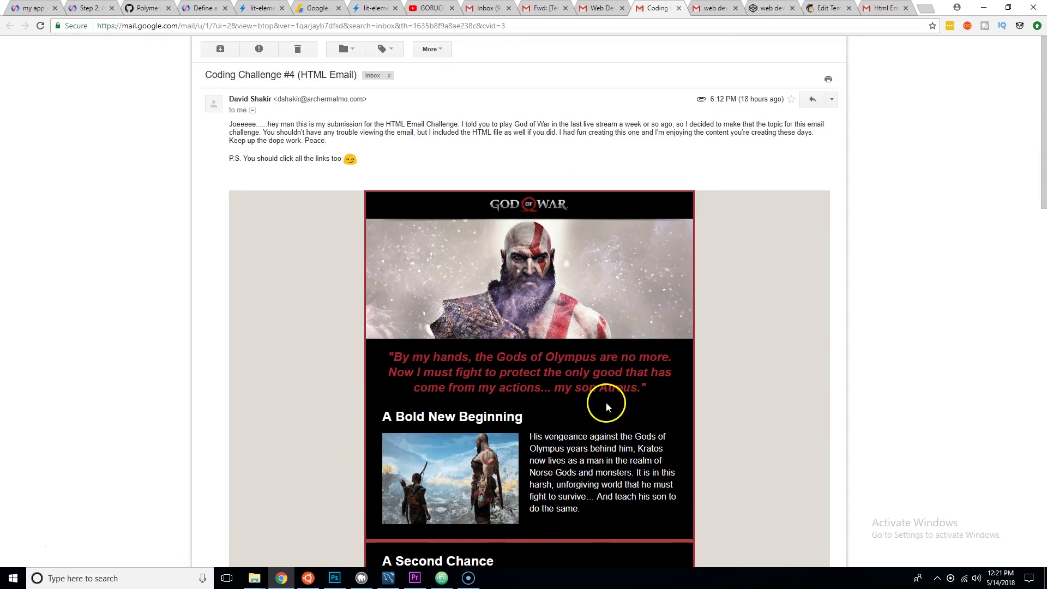
scroll(605, 401, "down", 3)
scroll(615, 299, "down", 2)
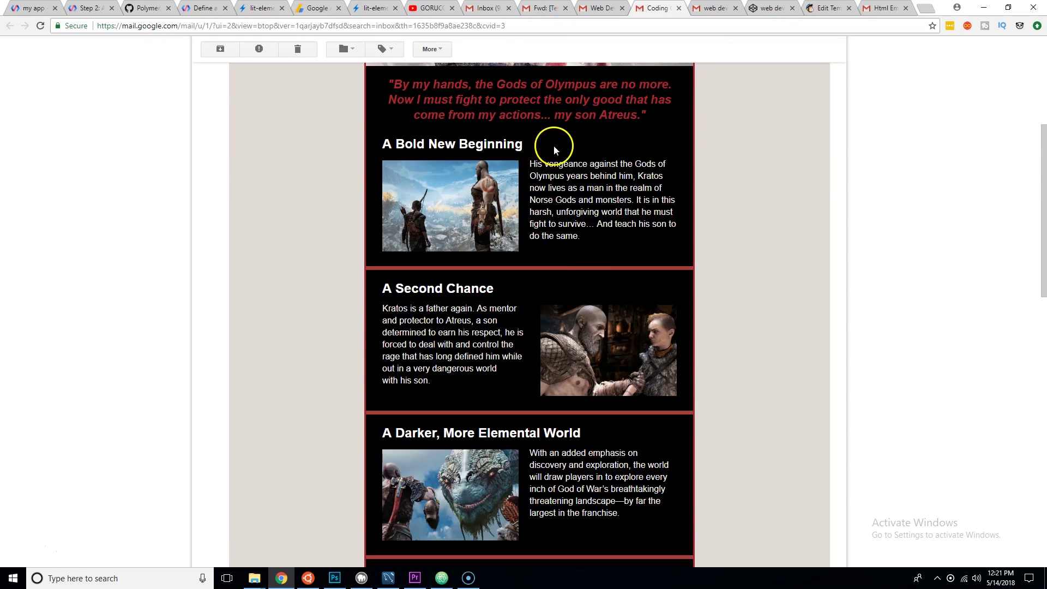
mouse_move(636, 357)
mouse_move(501, 236)
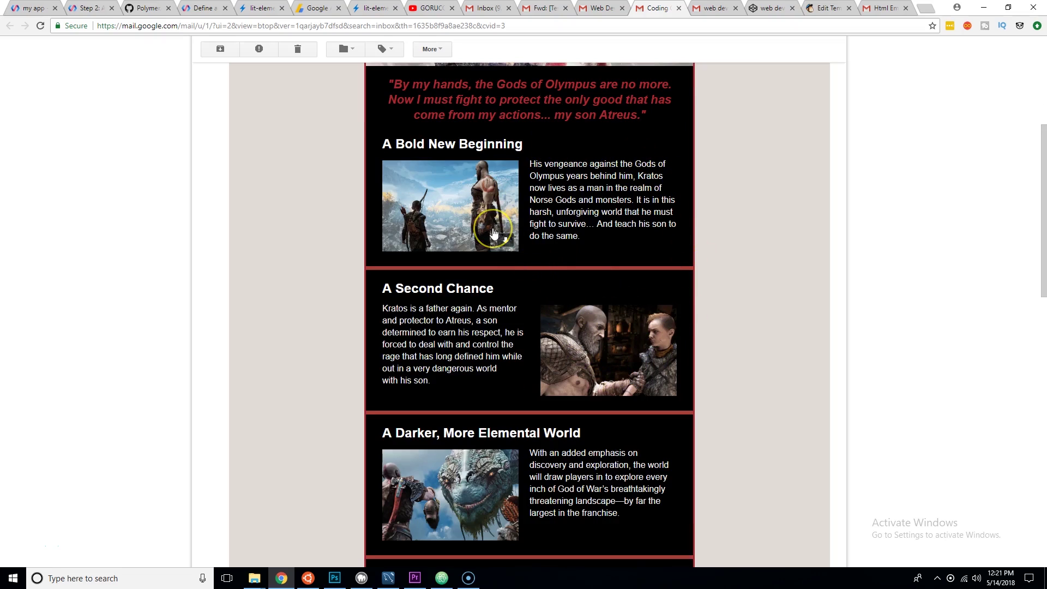
mouse_move(542, 334)
scroll(518, 401, "up", 5)
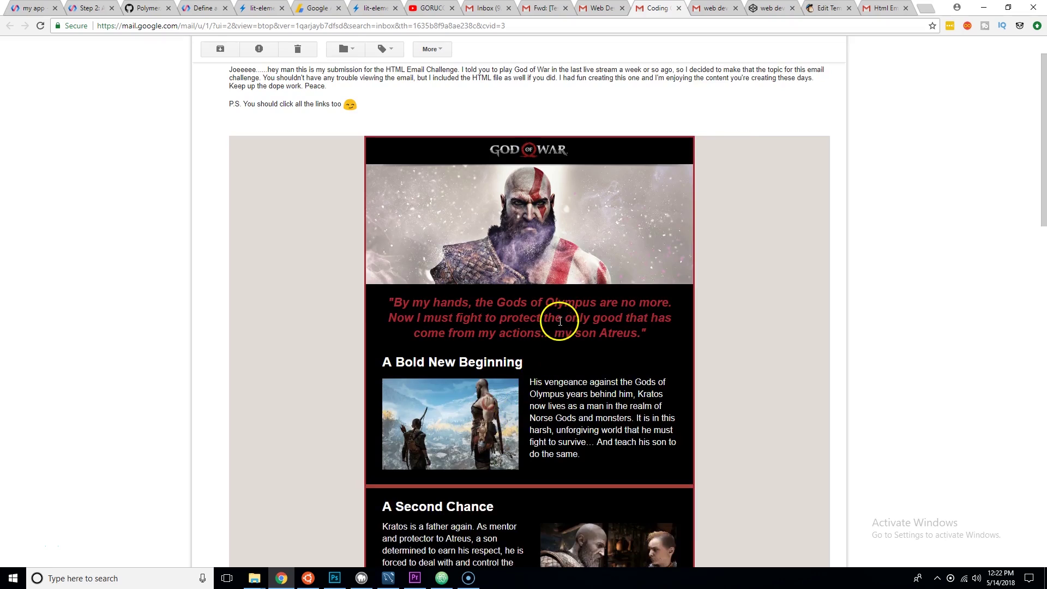
scroll(546, 392, "down", 10)
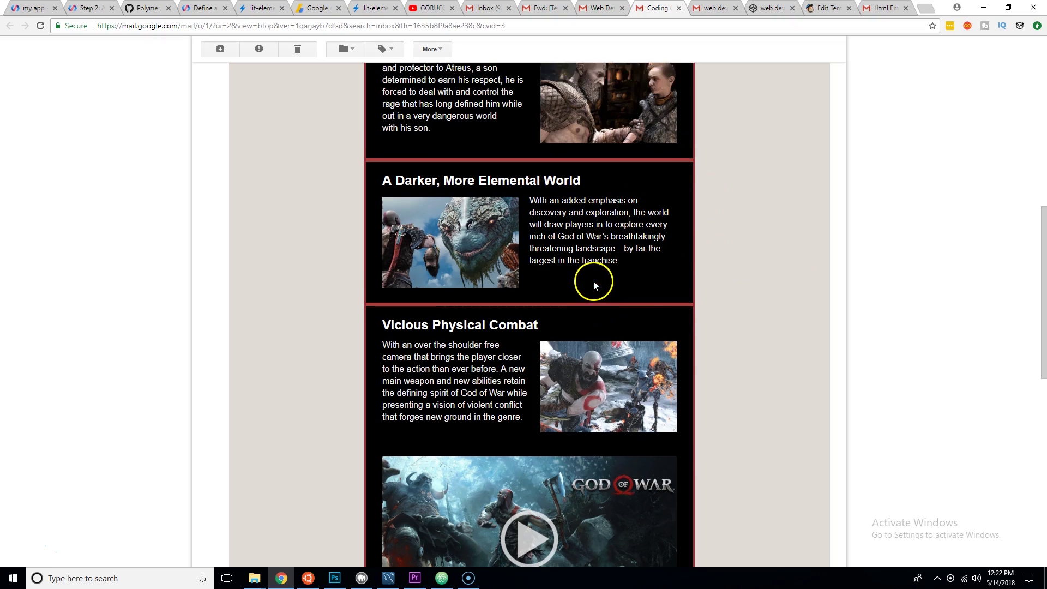
scroll(593, 280, "down", 3)
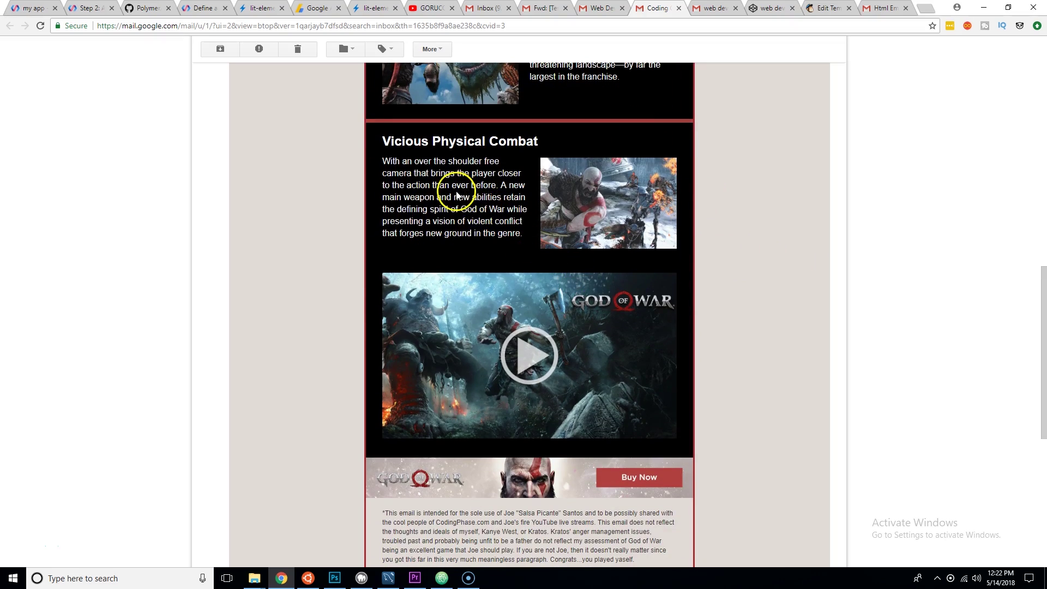
scroll(545, 198, "up", 2)
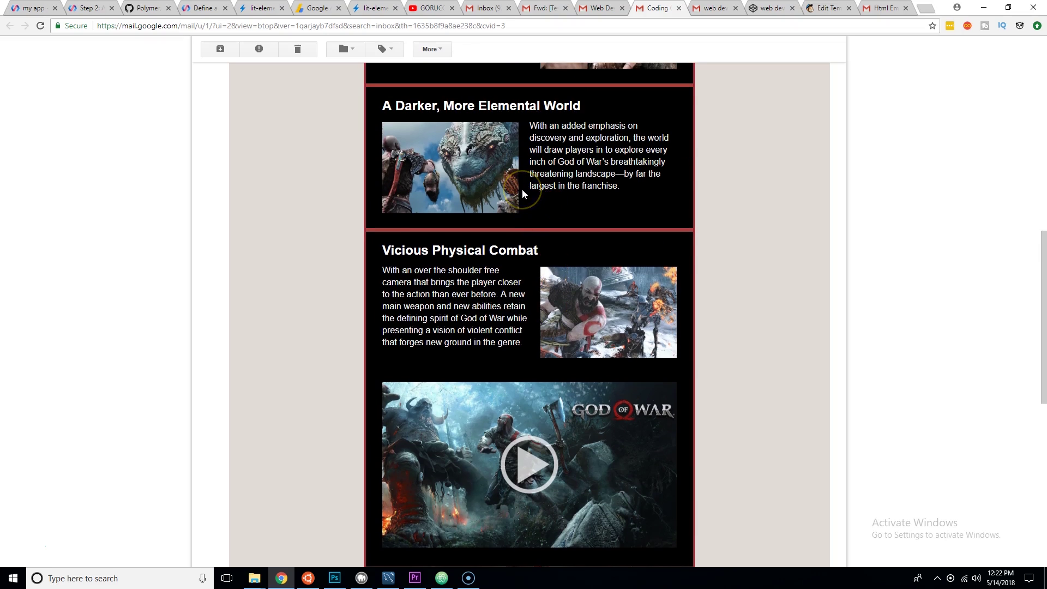
scroll(526, 182, "up", 4)
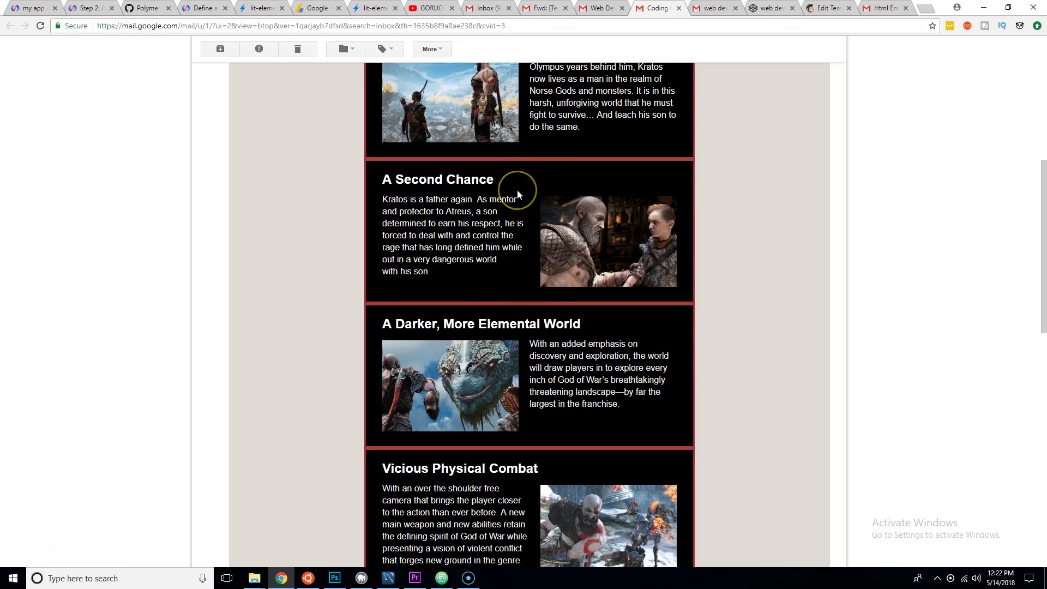
left_click(506, 201)
scroll(538, 275, "up", 6)
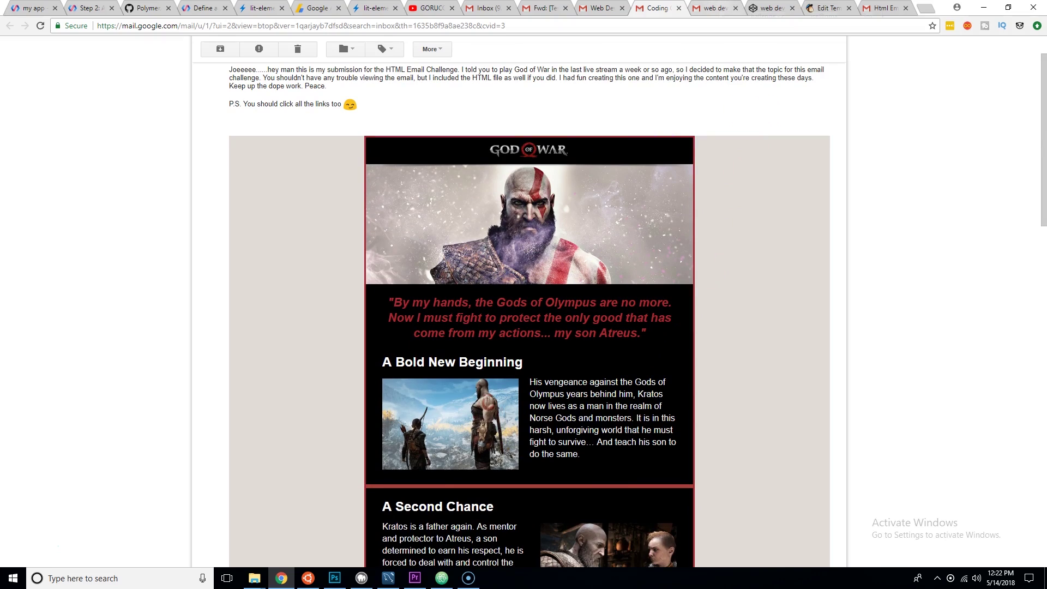
scroll(568, 443, "down", 8)
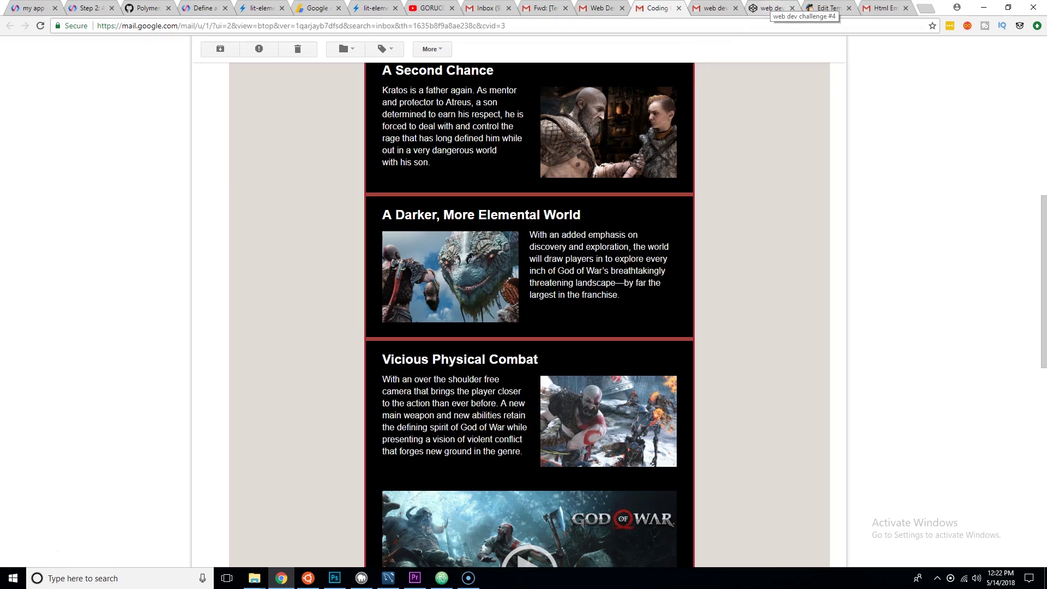
left_click(772, 9)
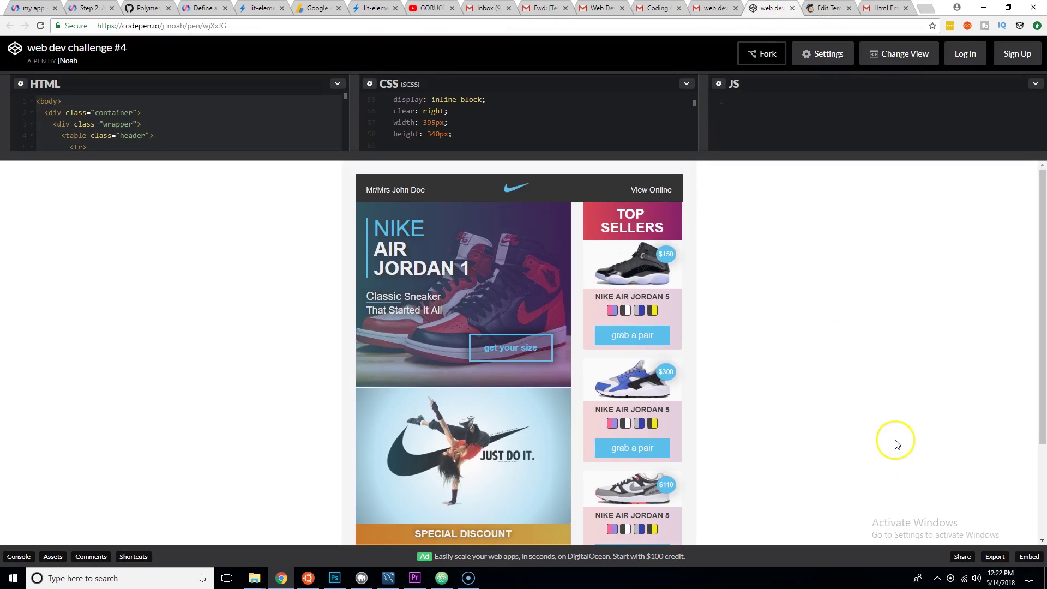
Scroll the Nike email preview to the Top Sellers sneakers and 20% off discount section
scroll(649, 499, "down", 2)
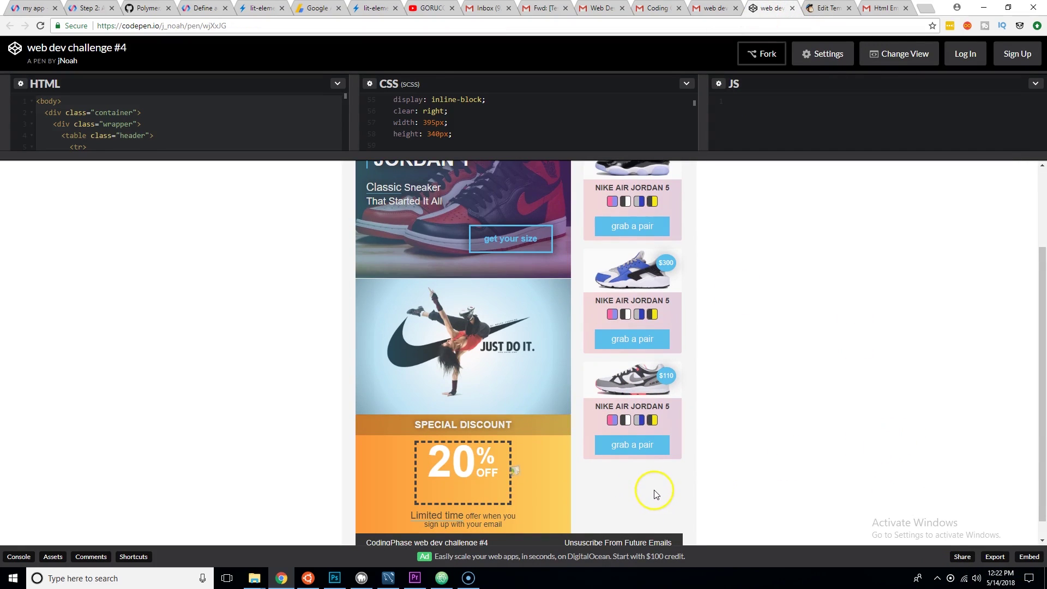
scroll(664, 486, "up", 2)
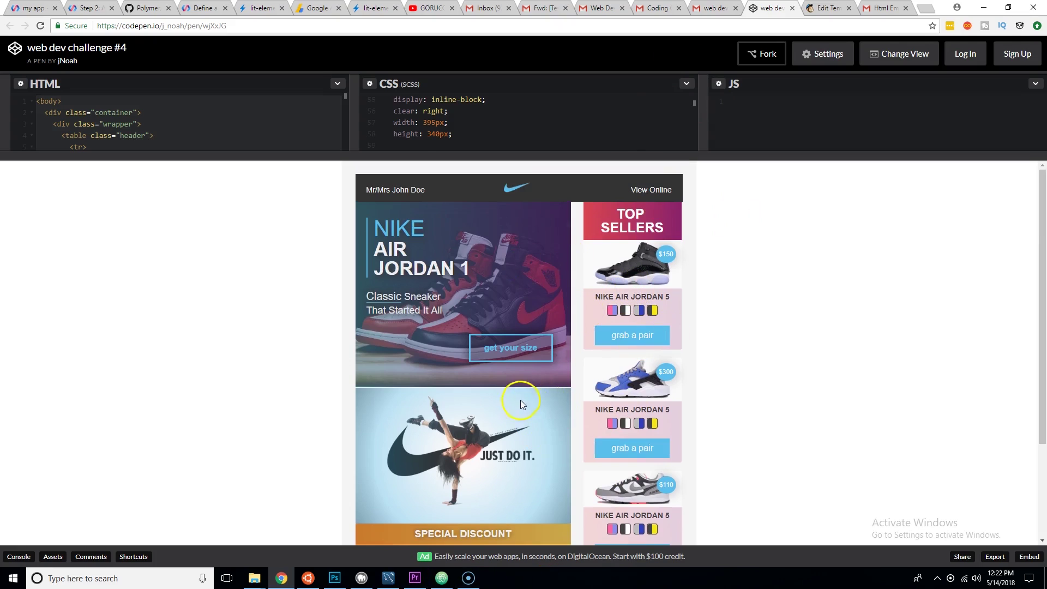
scroll(466, 358, "down", 1)
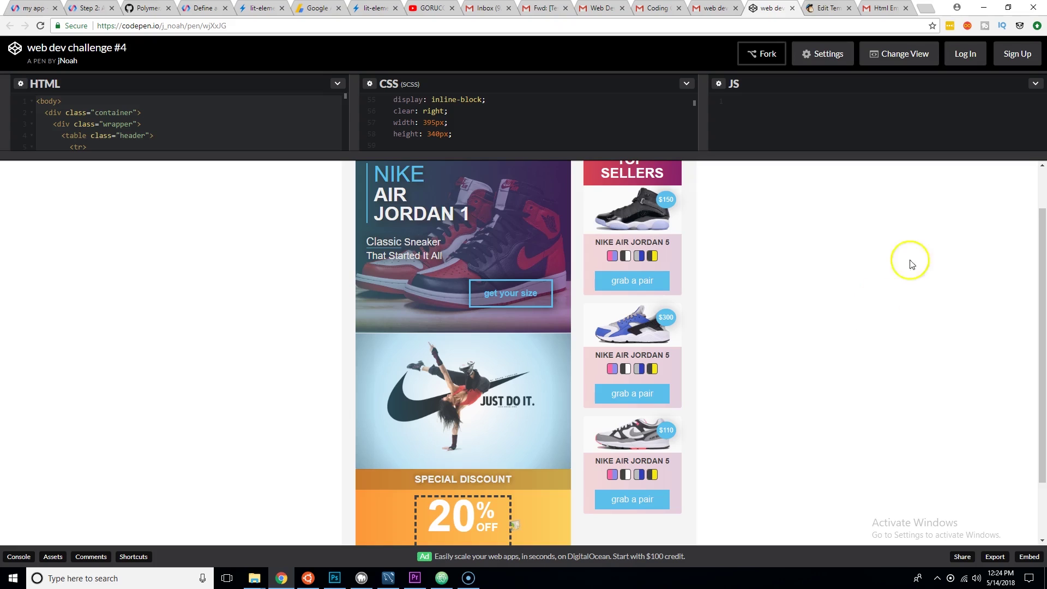
Load codingphase.com in a new browser tab
left_click(927, 8)
type("codingphase.com")
key("Return")
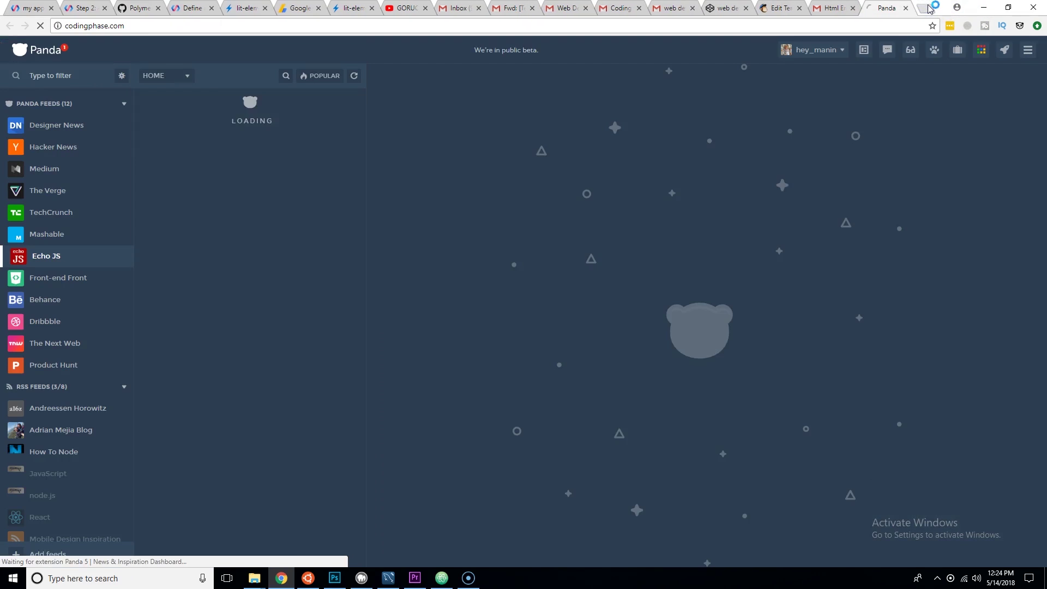